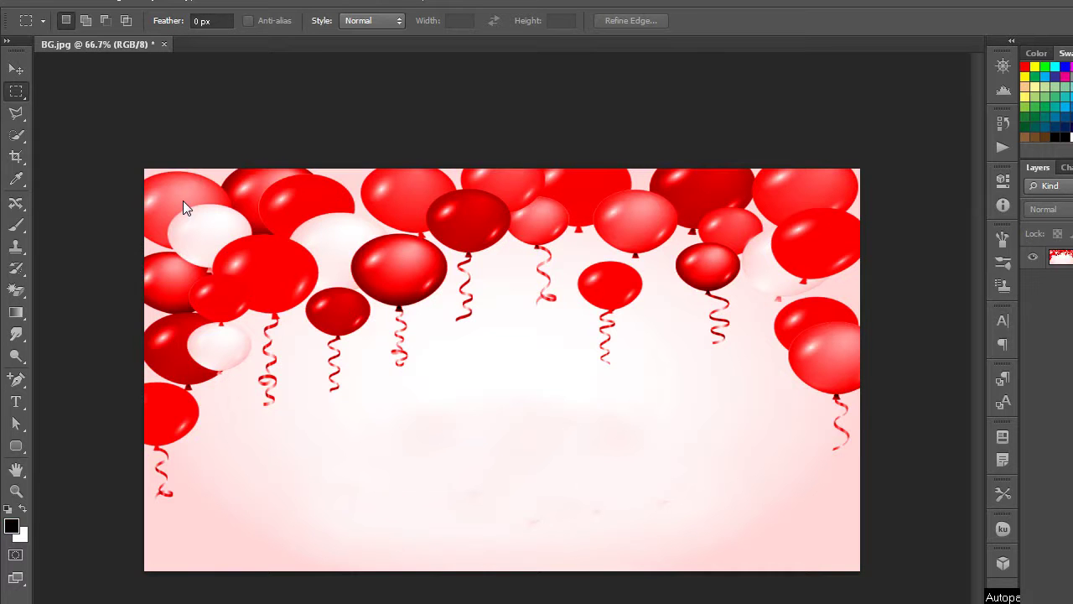
Choose the Type tool and set the text colour to dark red.
left_click(17, 406)
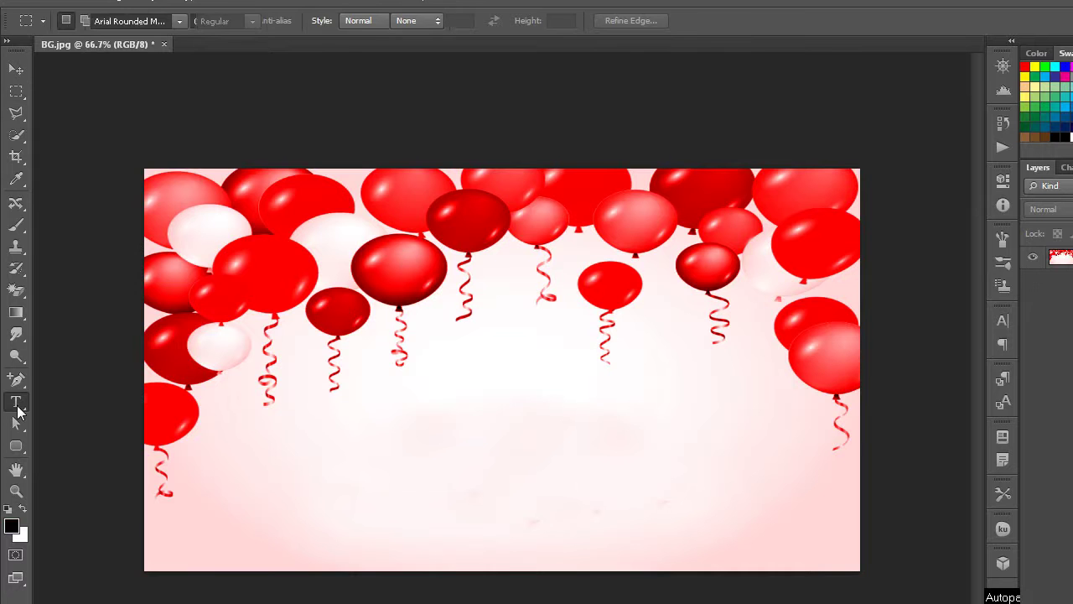
left_click(537, 39)
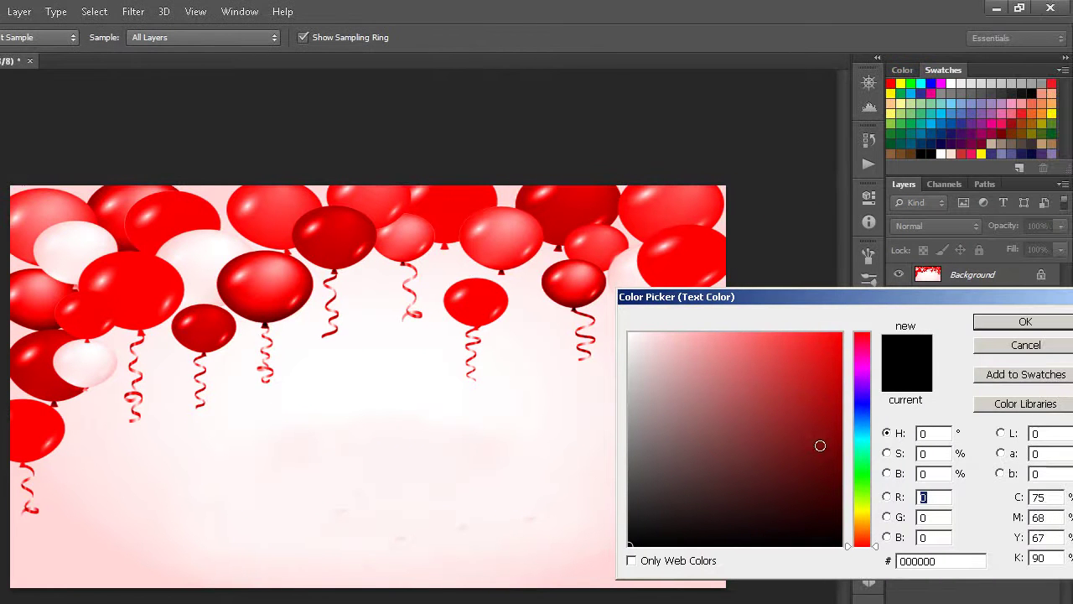
left_click(837, 445)
left_click(994, 327)
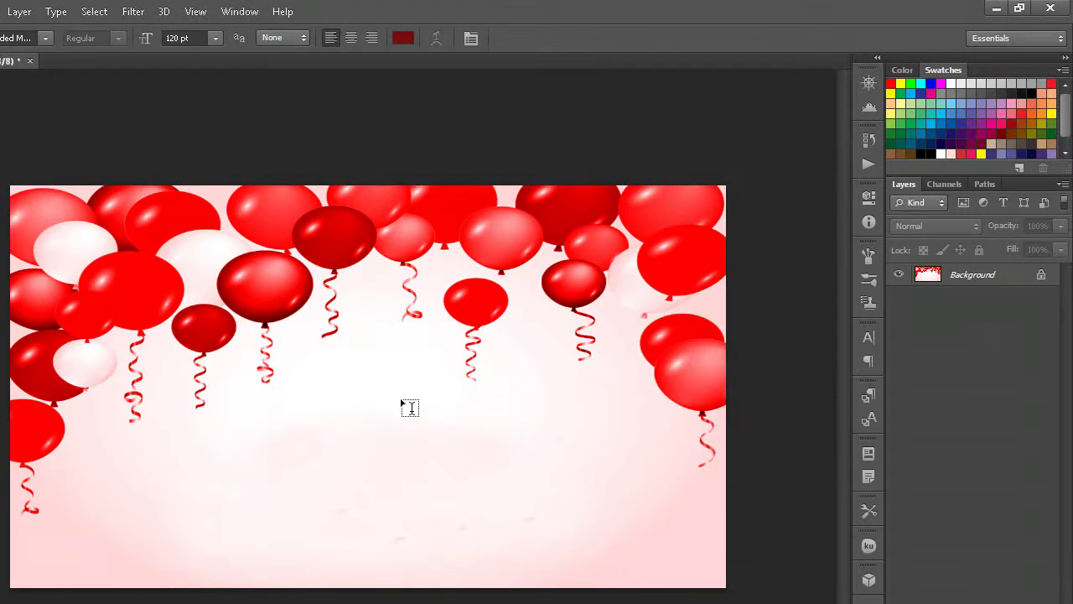
Type 'HAPPY BIRTHDAY' in 120 pt on the canvas and commit it.
left_click(282, 394)
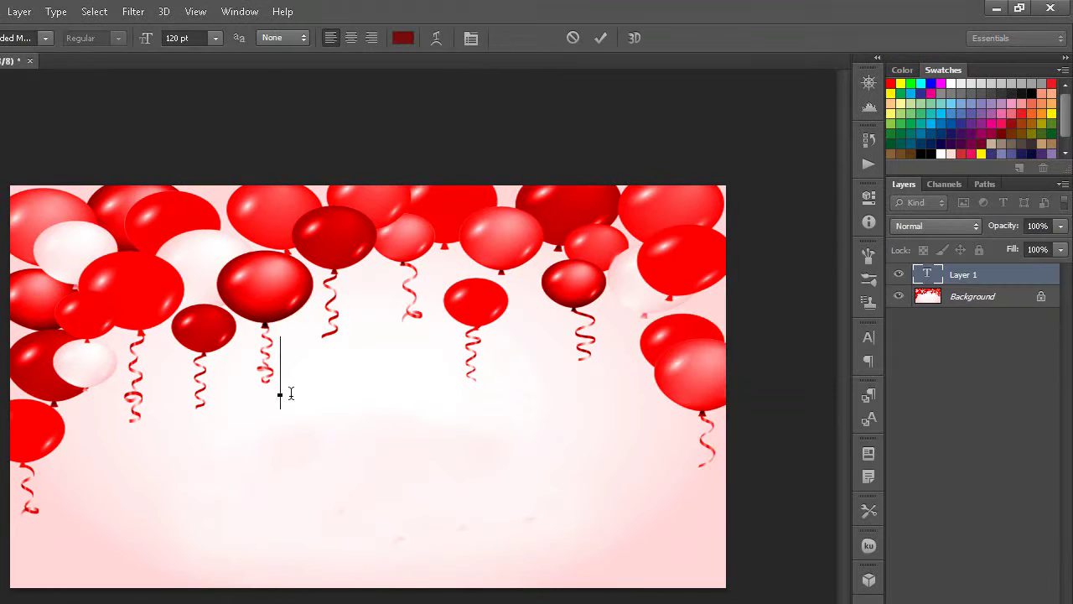
type("ha")
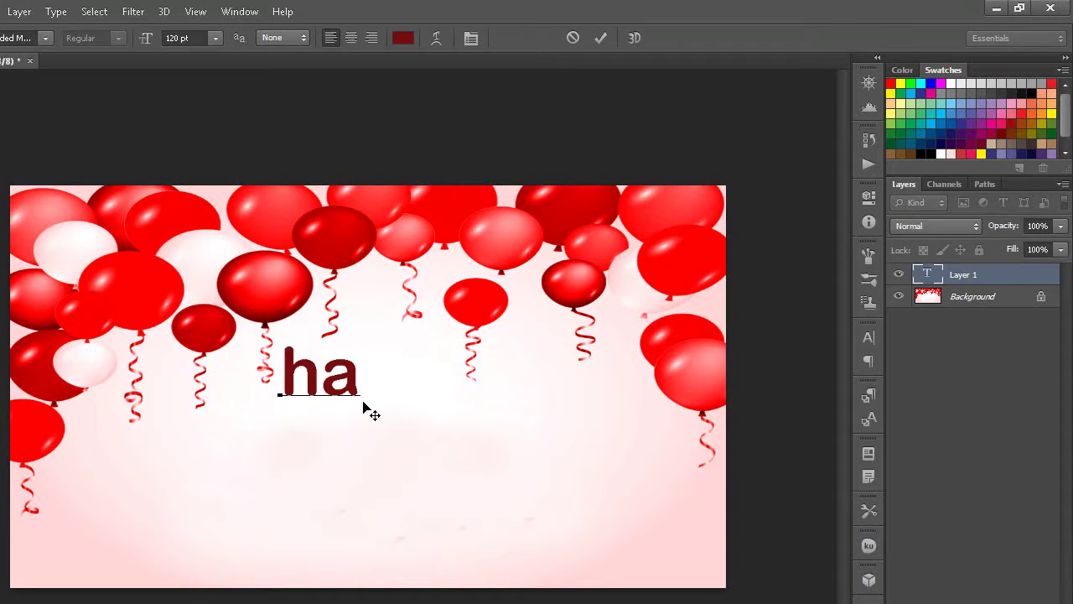
key("BackSpace")
key("BackSpace")
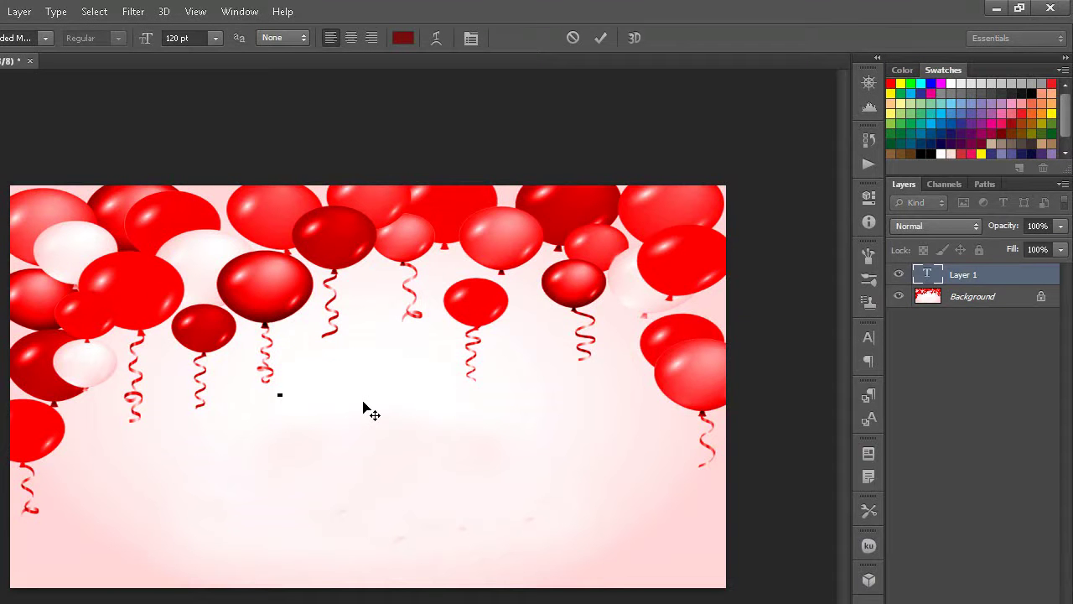
type("HAPPY ")
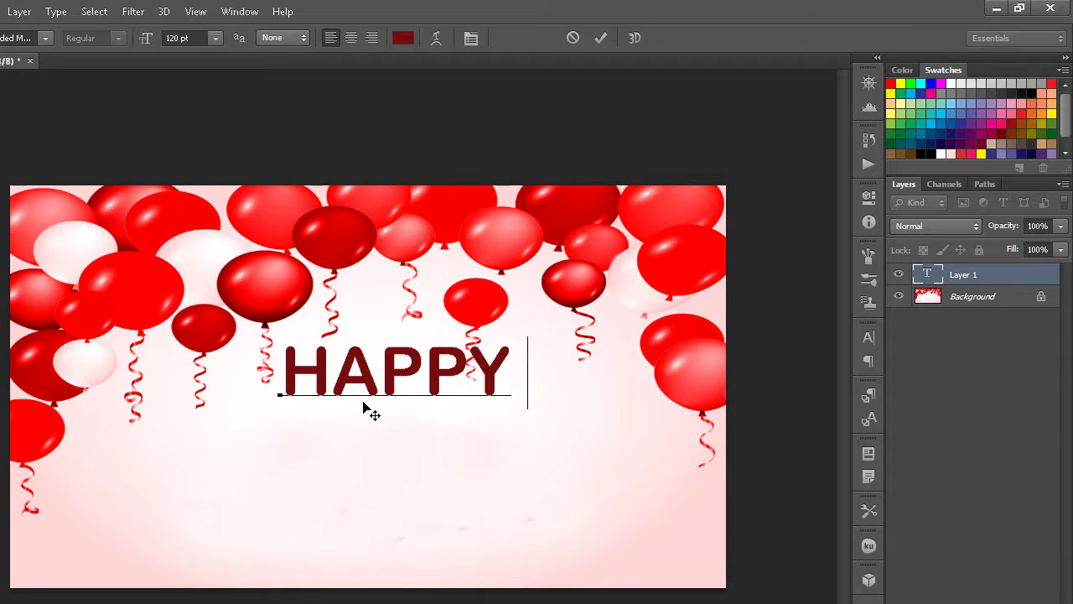
type("BI")
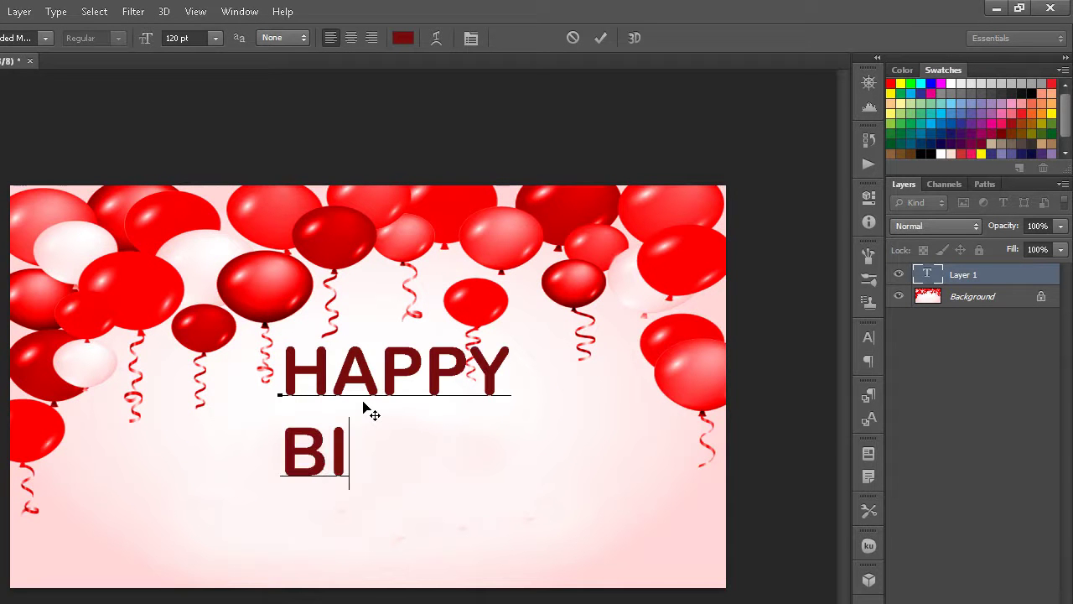
type("RTHDAY")
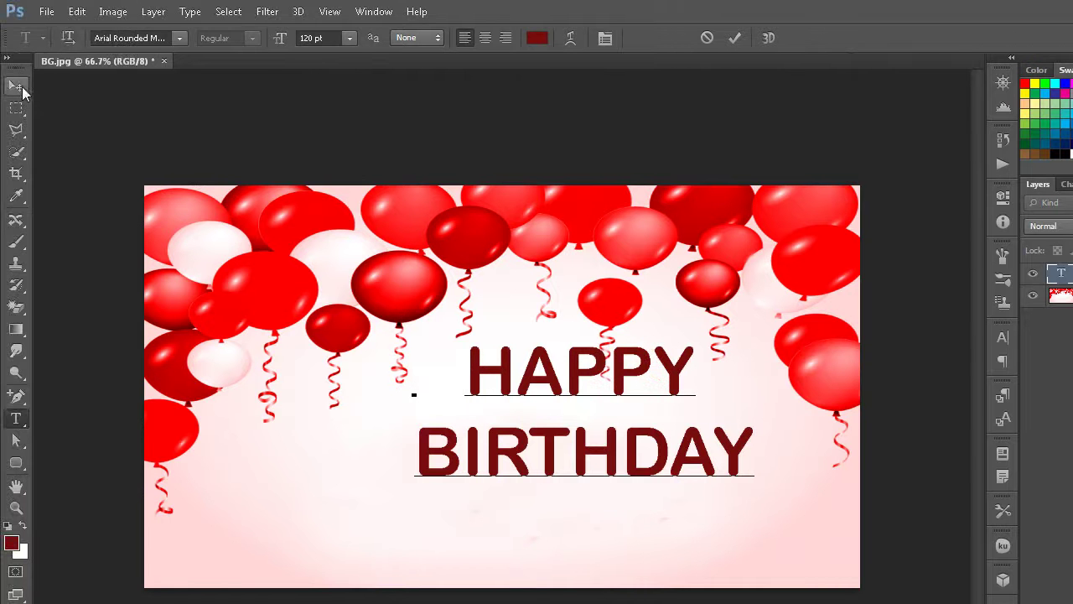
key("ctrl+Return")
Centre the HAPPY BIRTHDAY text below the balloons.
key("v")
left_click_drag(615, 442, 559, 441)
left_click(21, 107)
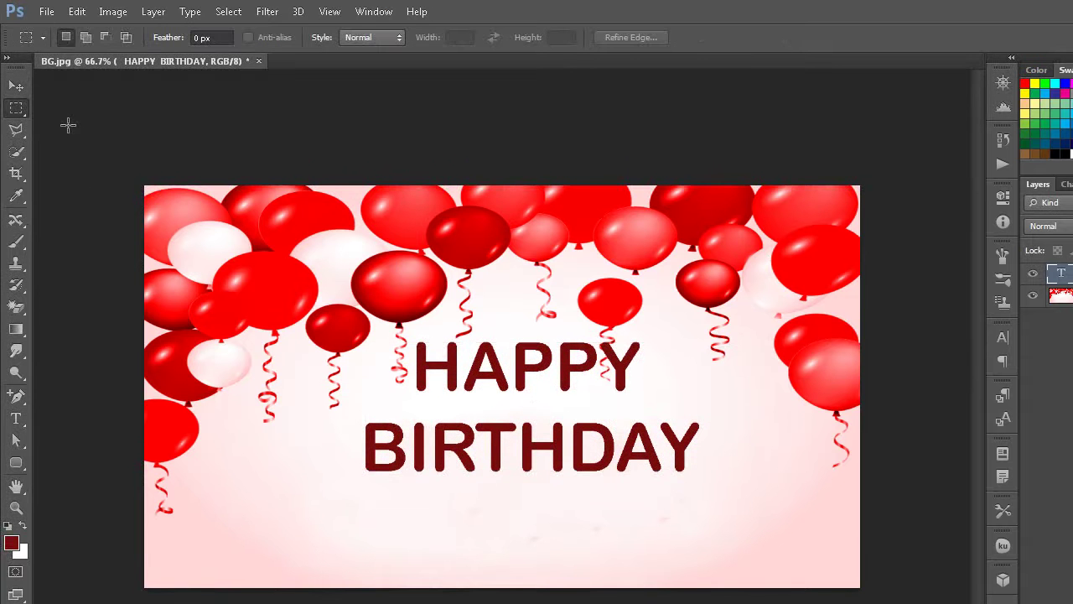
Show the Timeline panel and drag the text fully off the canvas's left edge.
left_click(373, 12)
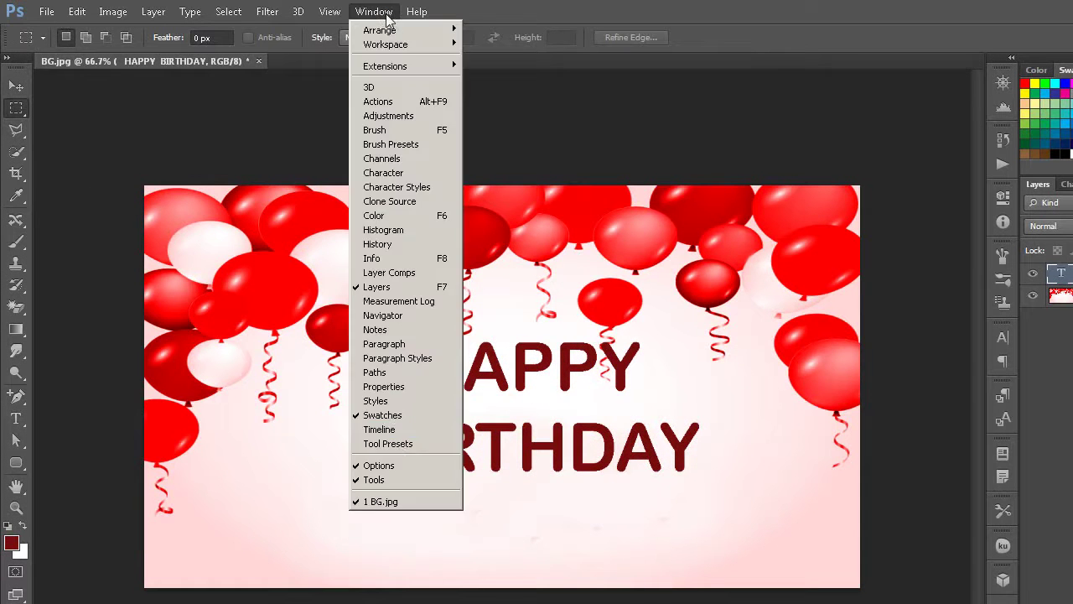
left_click(399, 434)
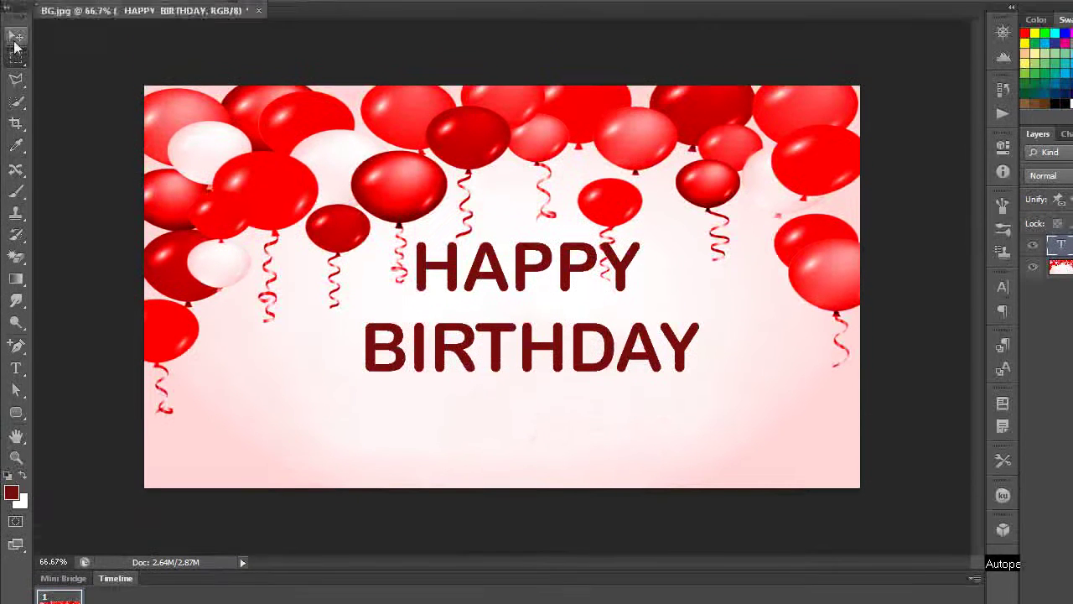
left_click(16, 87)
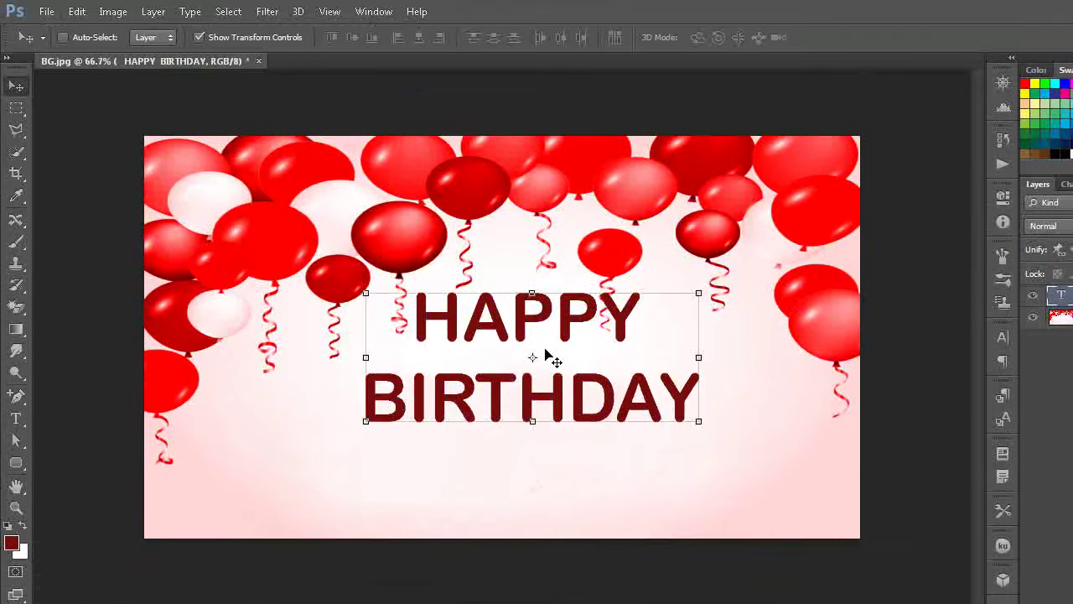
left_click_drag(545, 356, 272, 338)
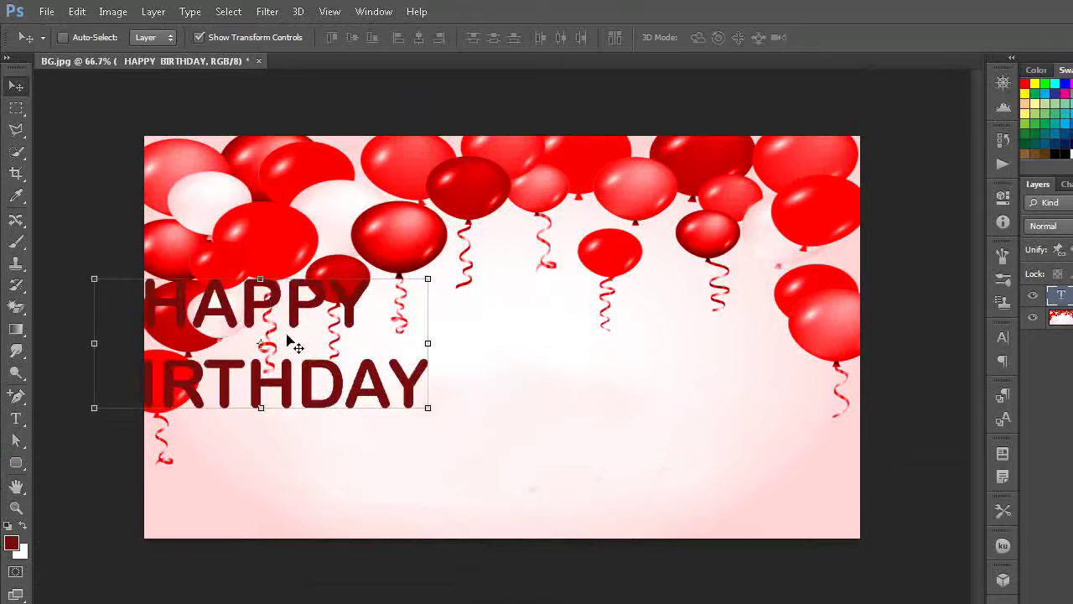
left_click_drag(416, 373, 144, 359)
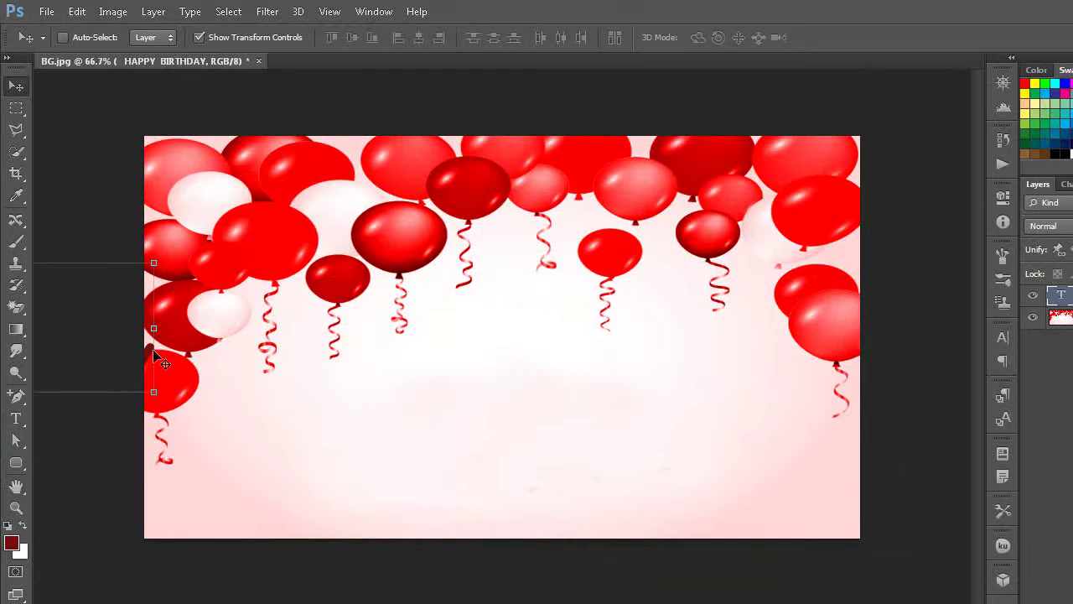
left_click_drag(149, 344, 147, 345)
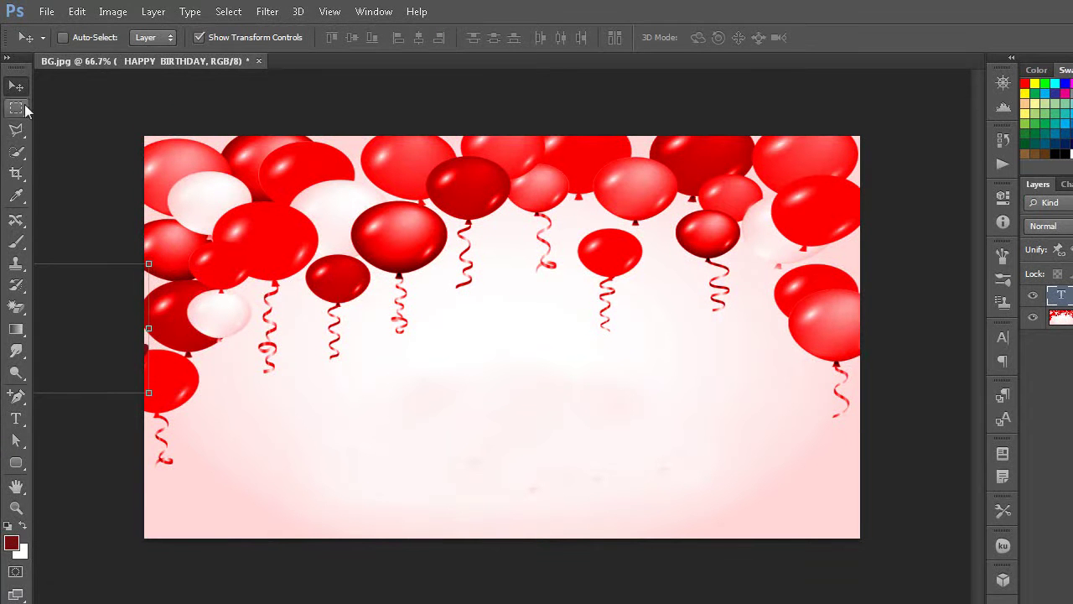
left_click(19, 108)
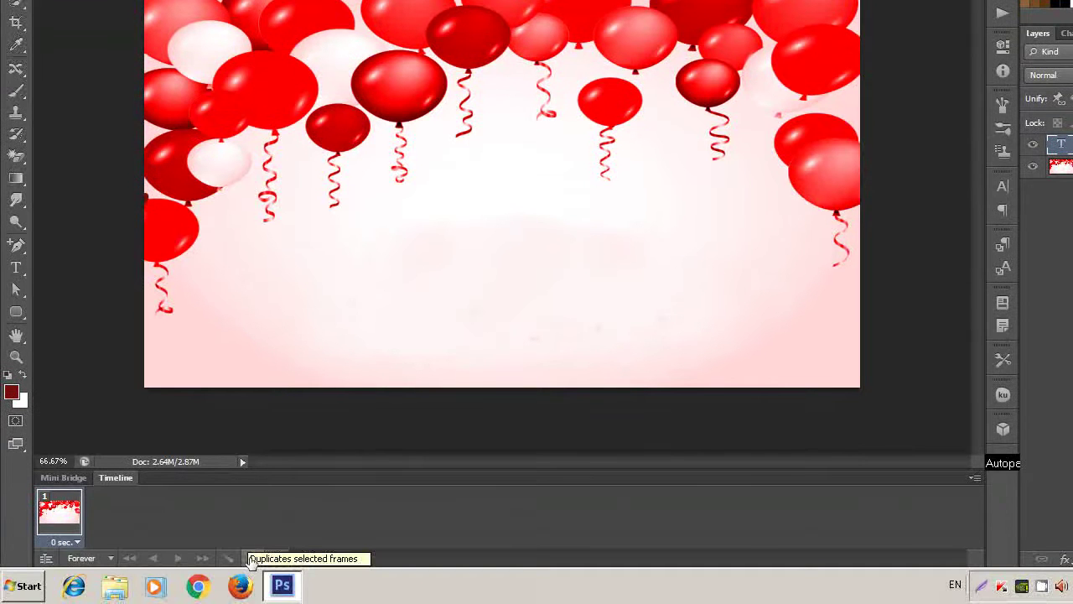
Duplicate the first frame and drag the text back to the centre below the balloons.
left_click(252, 558)
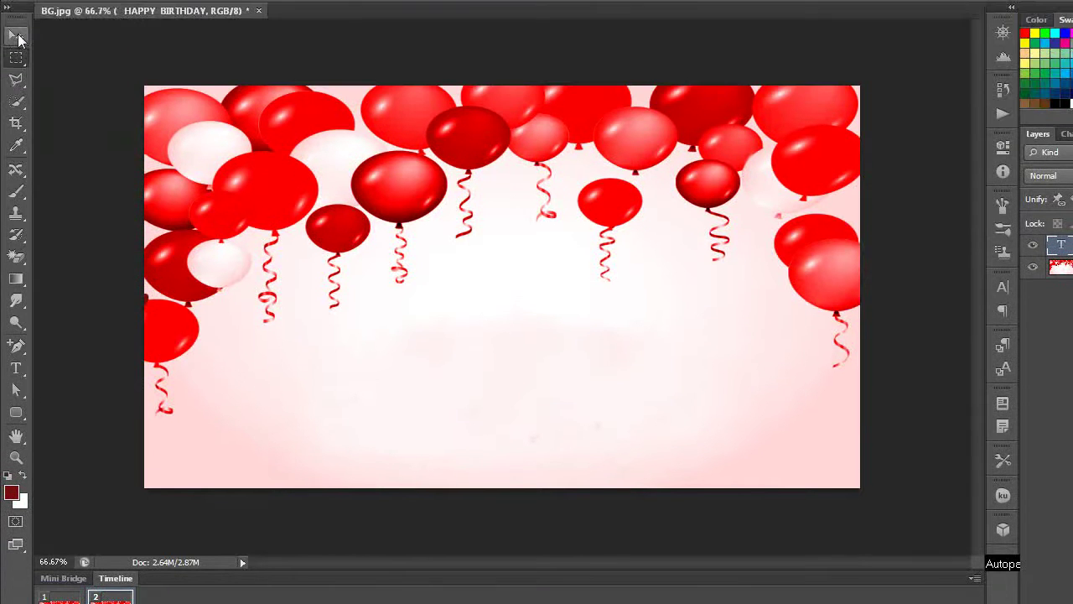
left_click(19, 90)
left_click_drag(65, 339, 290, 360)
left_click_drag(216, 358, 363, 366)
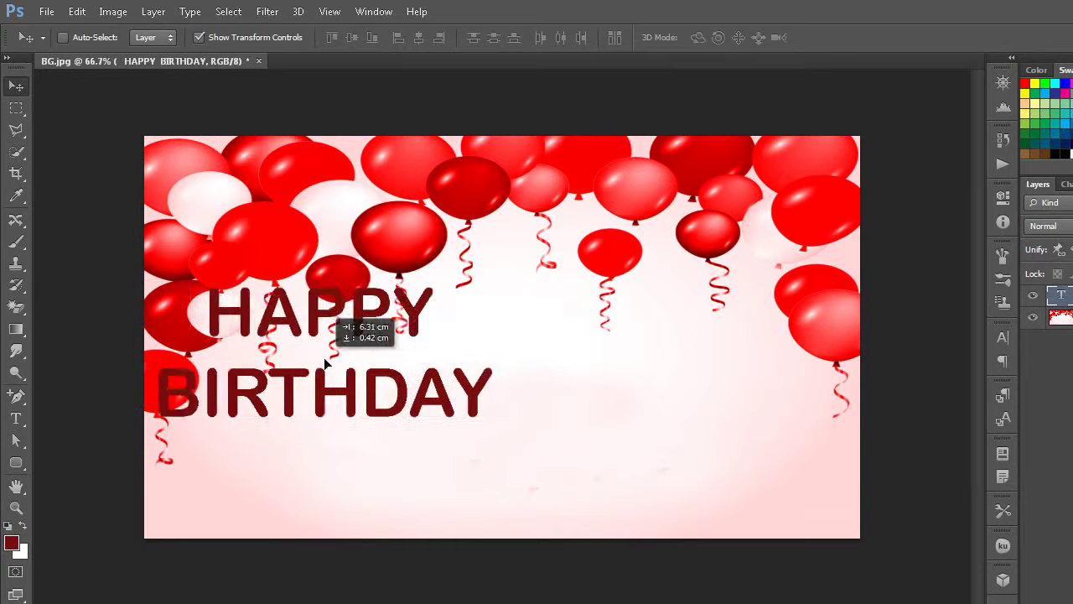
left_click_drag(277, 366, 426, 378)
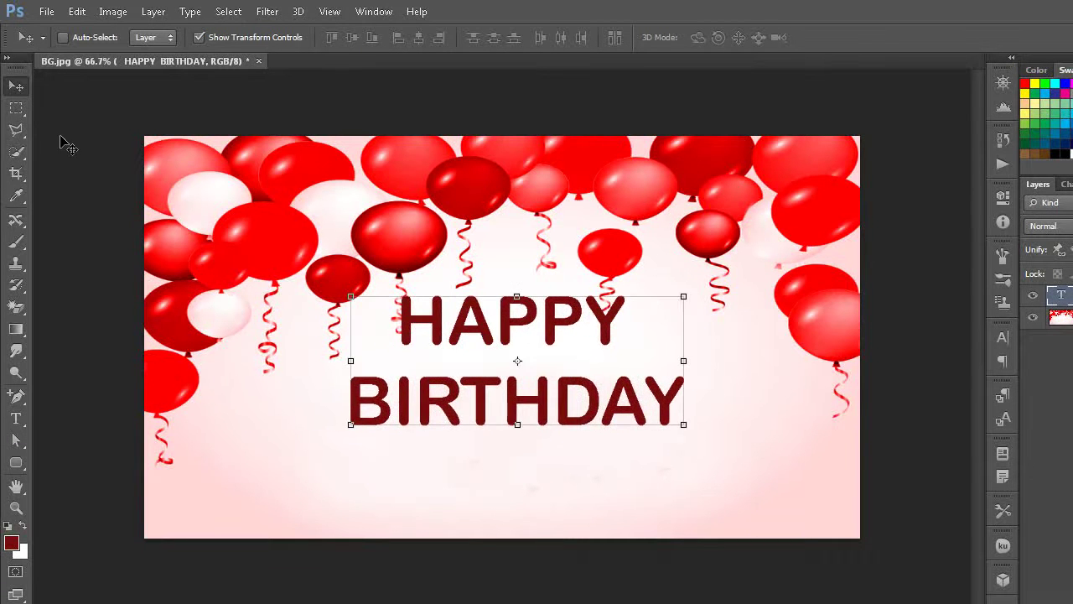
left_click(17, 108)
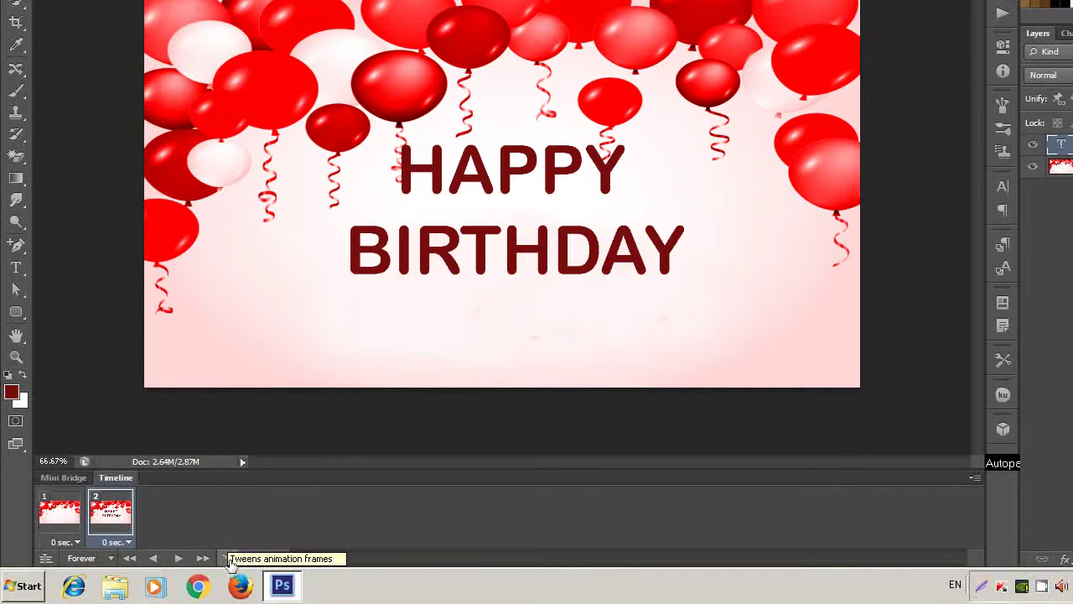
Tween 20 frames with the previous frame, giving 22 frames in total.
left_click(230, 558)
type("20")
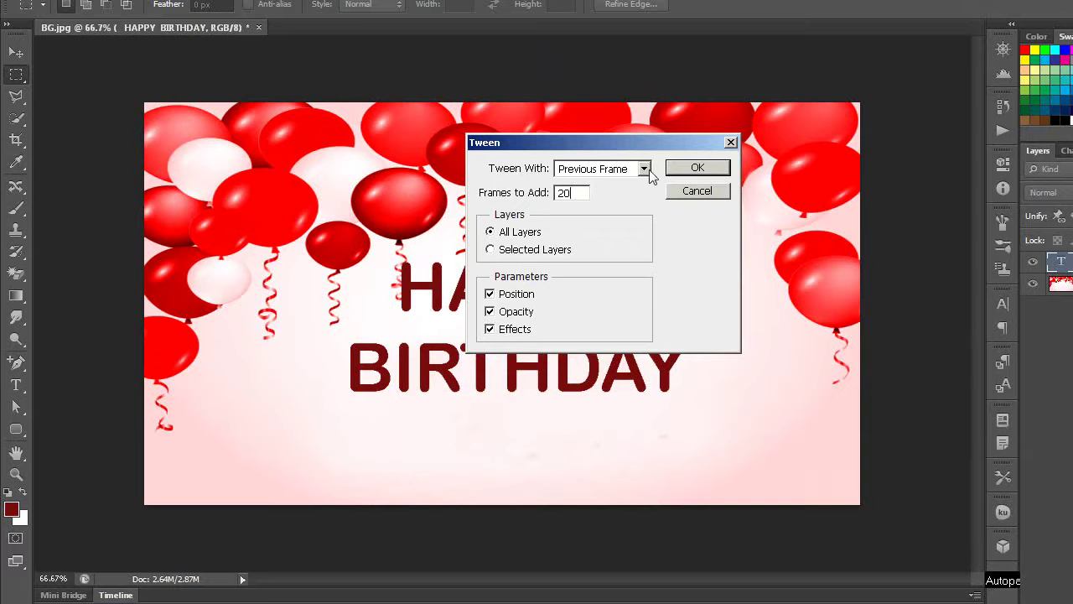
left_click(689, 170)
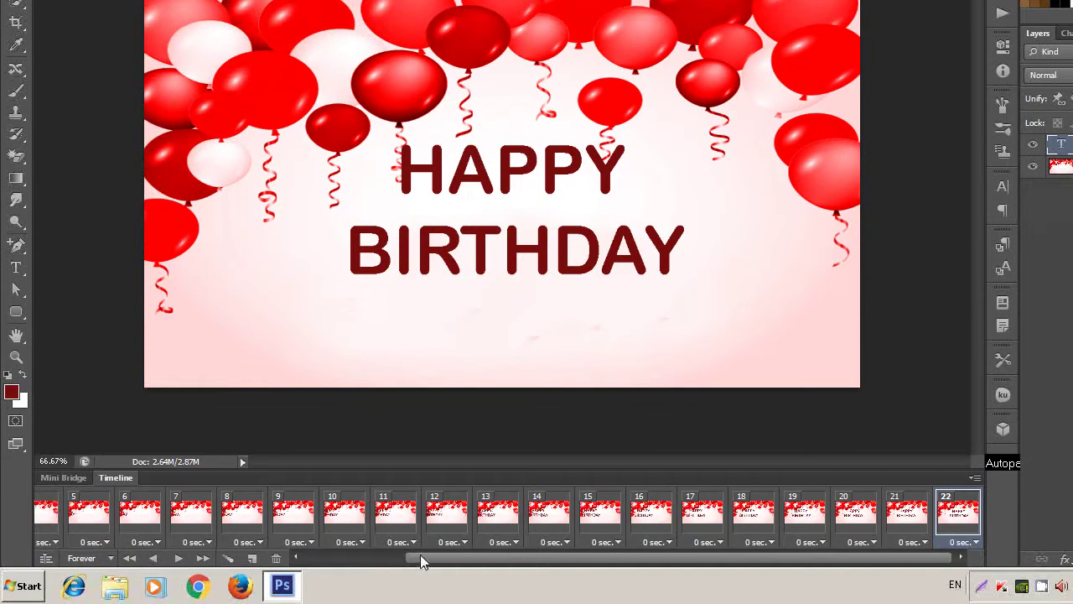
left_click_drag(422, 560, 298, 560)
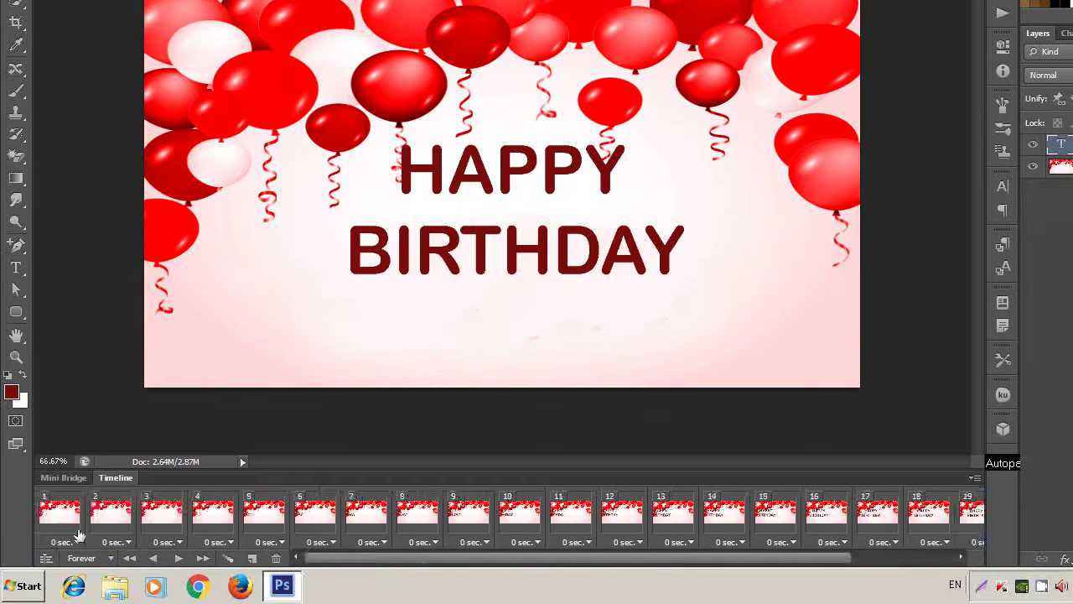
Set all 22 frames to a 0.2 second delay and return to frame 1.
left_click(54, 531, "shift")
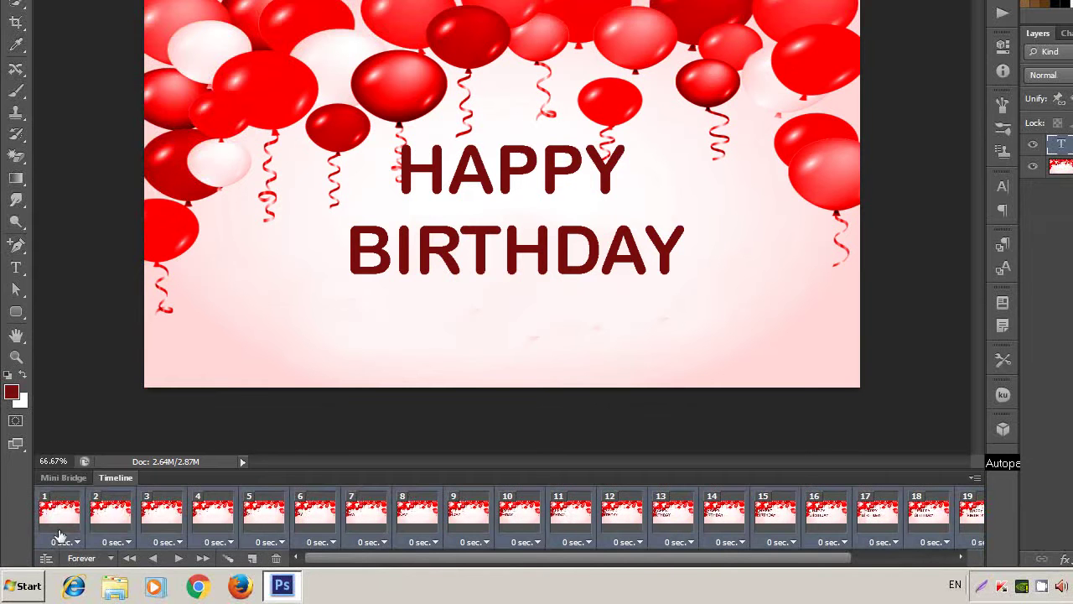
left_click(78, 543)
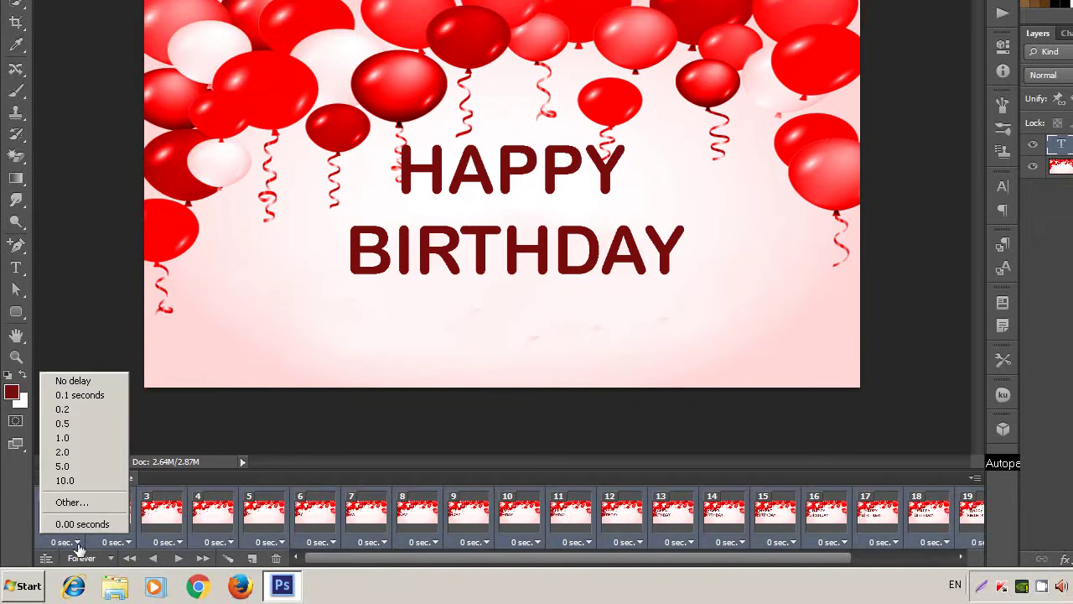
left_click(74, 410)
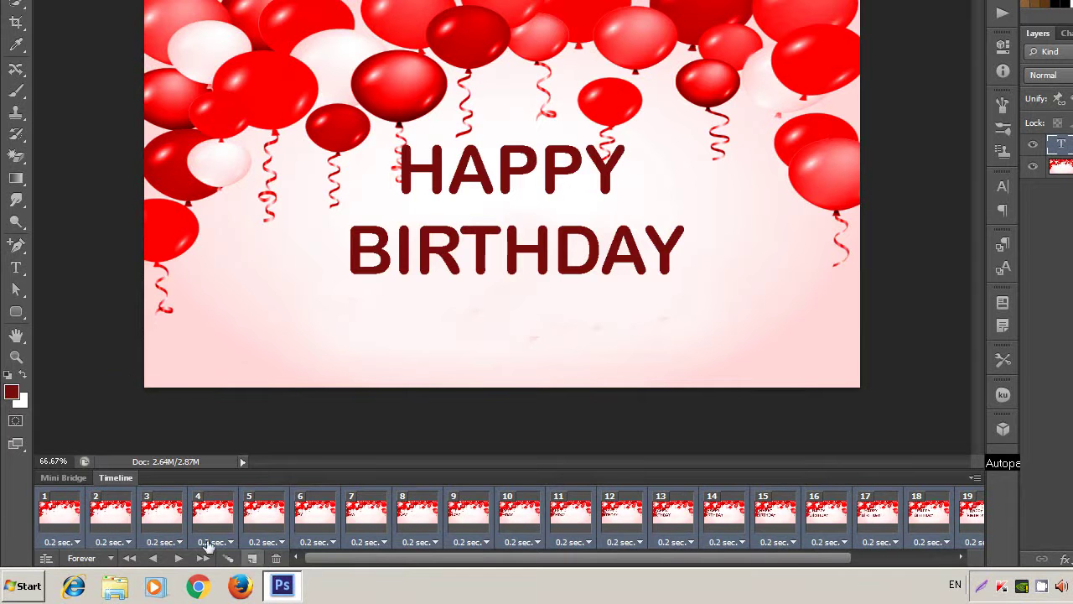
left_click(52, 521)
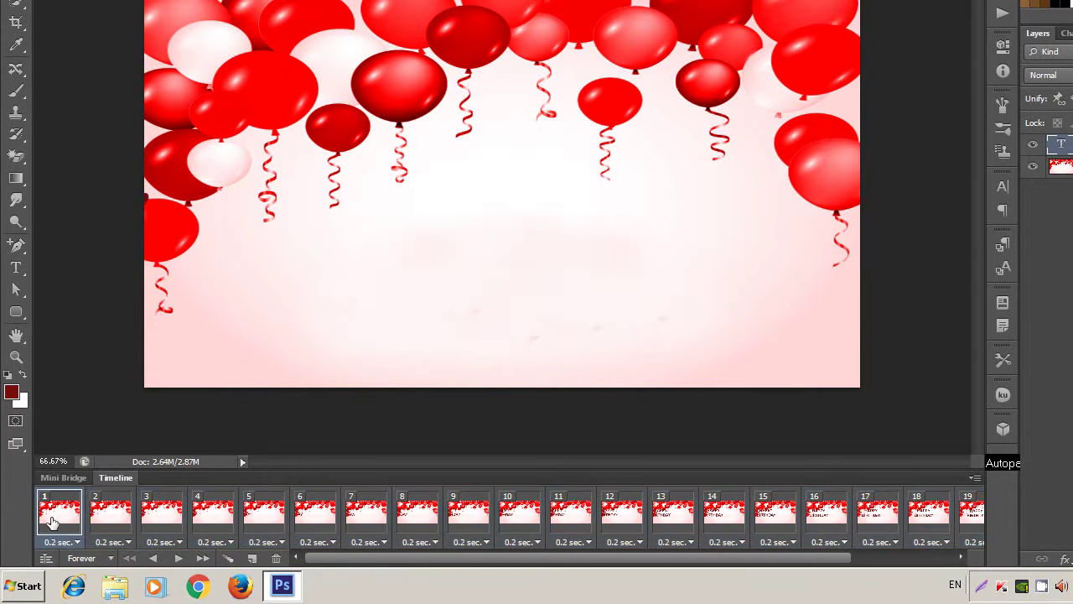
Play the slide-in animation preview, stop it, and show frame 2.
left_click(178, 559)
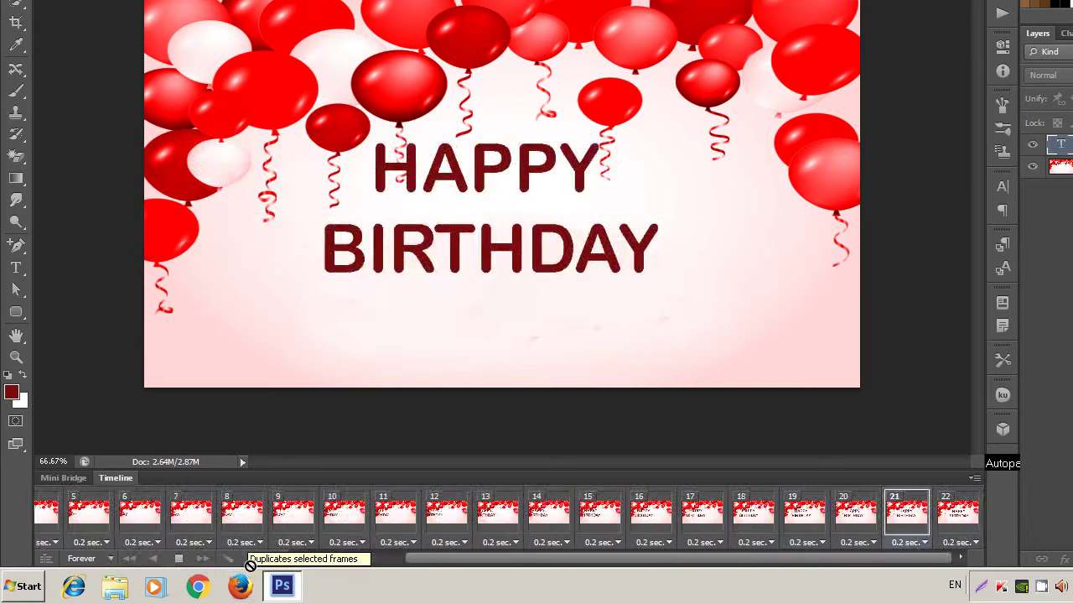
left_click(178, 559)
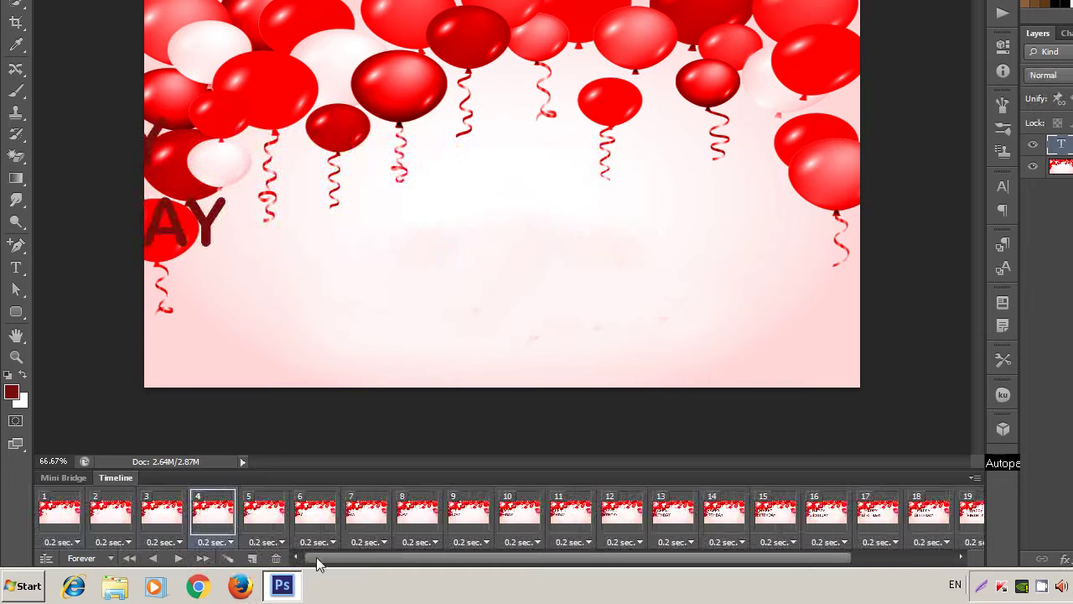
left_click(117, 531)
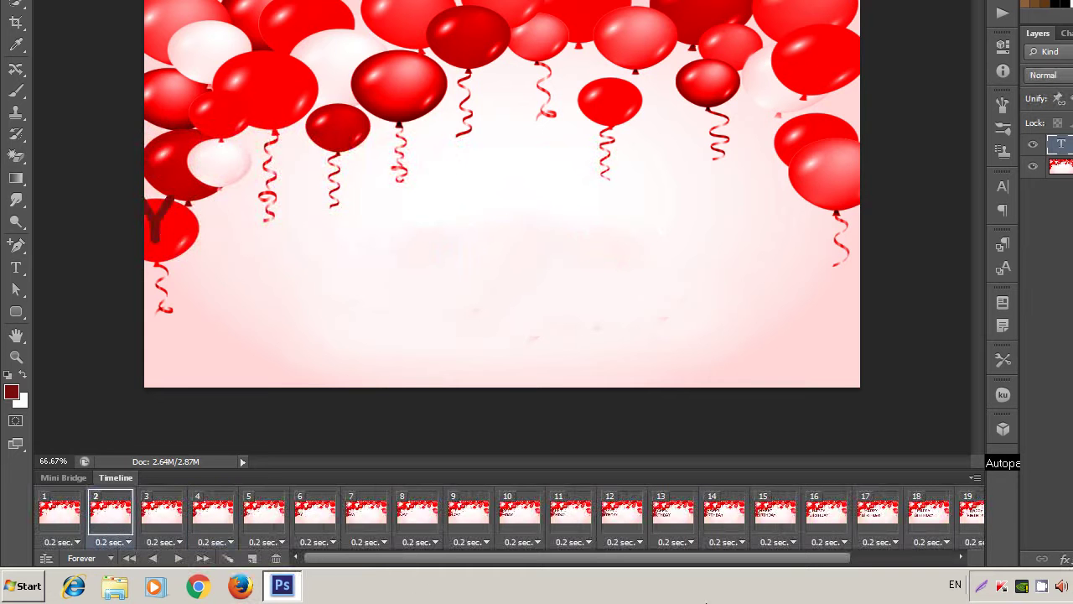
Delete frames 2 through 22, confirming the deletion.
left_click(959, 556)
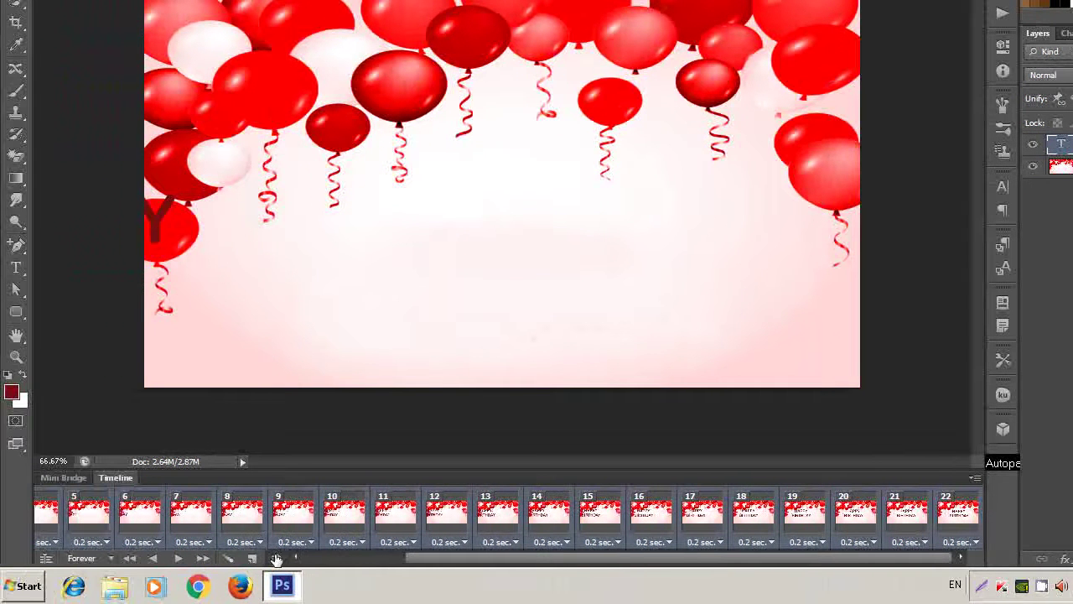
left_click(276, 559)
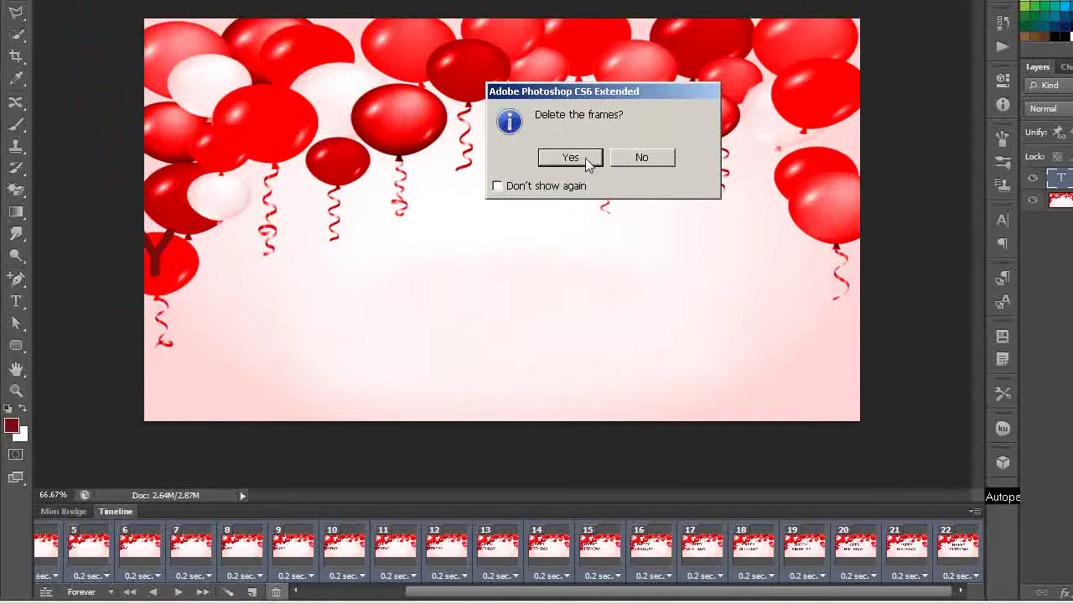
left_click(587, 165)
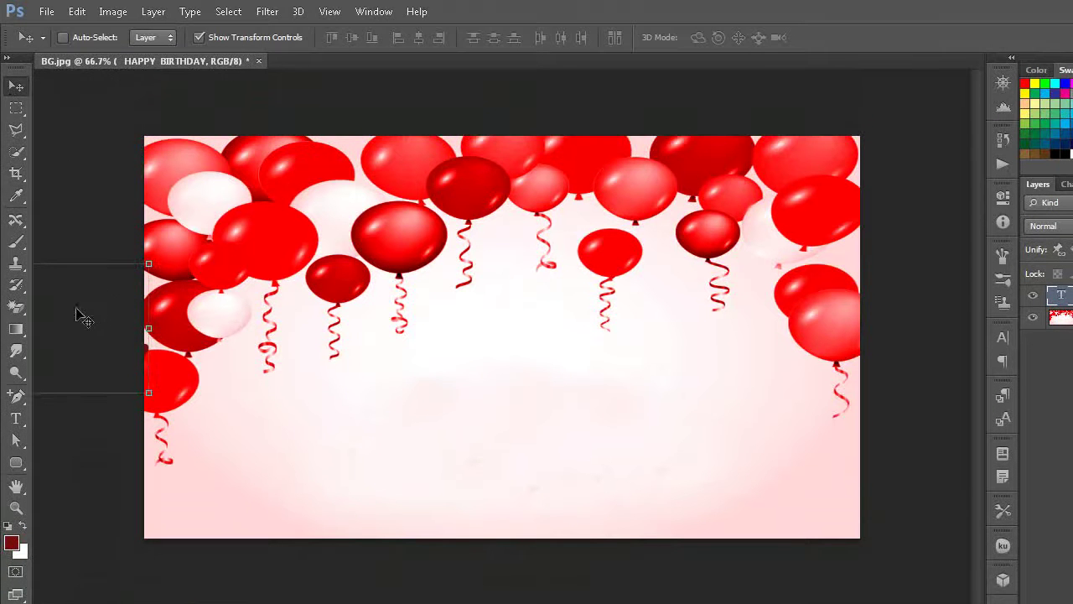
In frame 1, move the HAPPY BIRTHDAY text up above the canvas.
left_click_drag(76, 316, 361, 339)
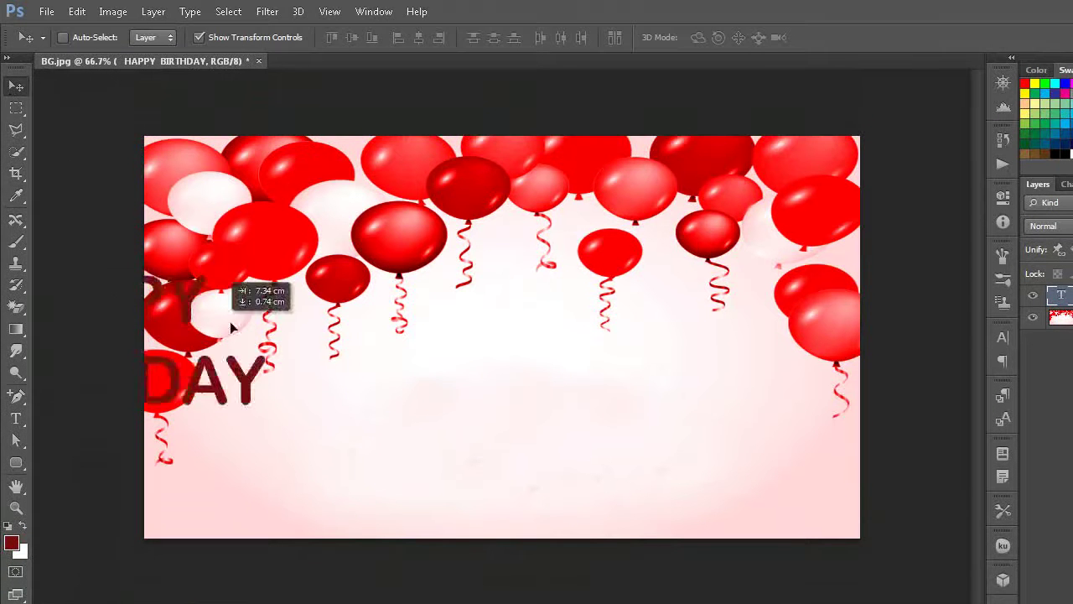
left_click_drag(310, 369, 464, 375)
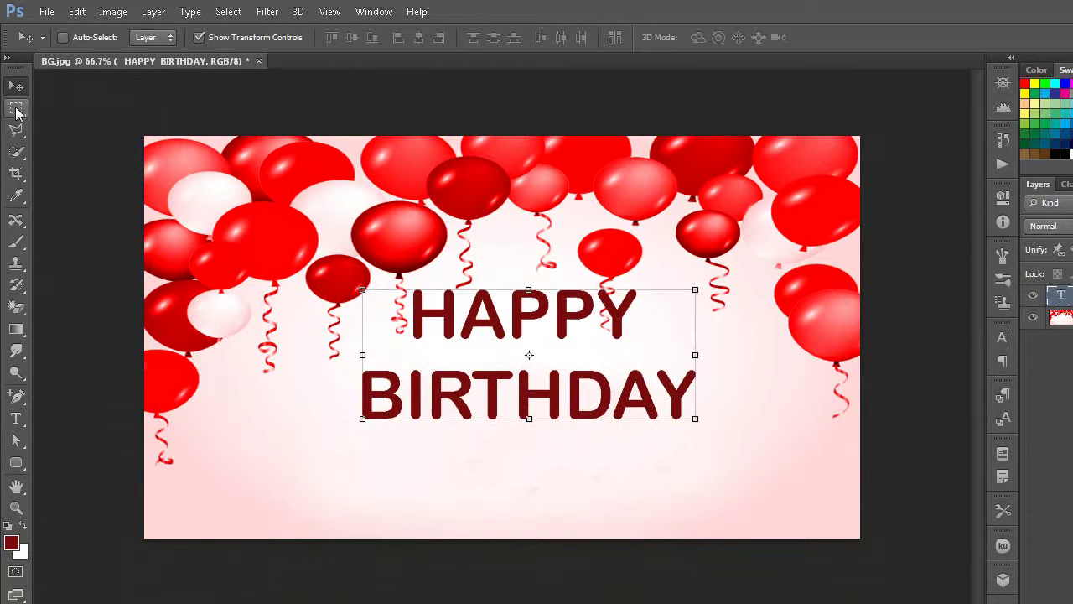
left_click(16, 108)
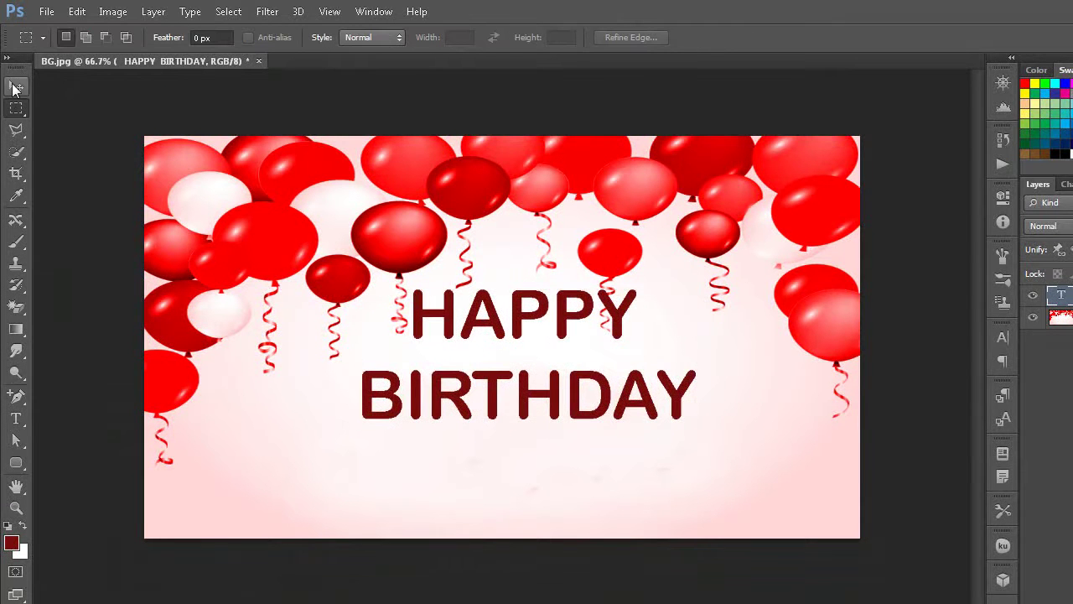
left_click(16, 87)
left_click_drag(534, 406, 537, 253)
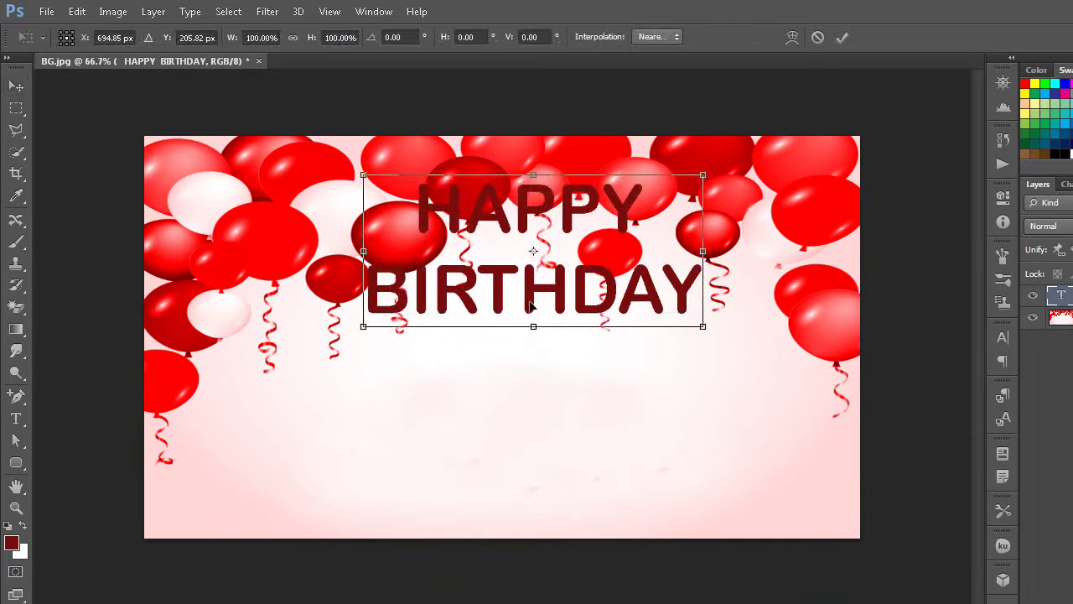
left_click_drag(536, 281, 541, 108)
key("Return")
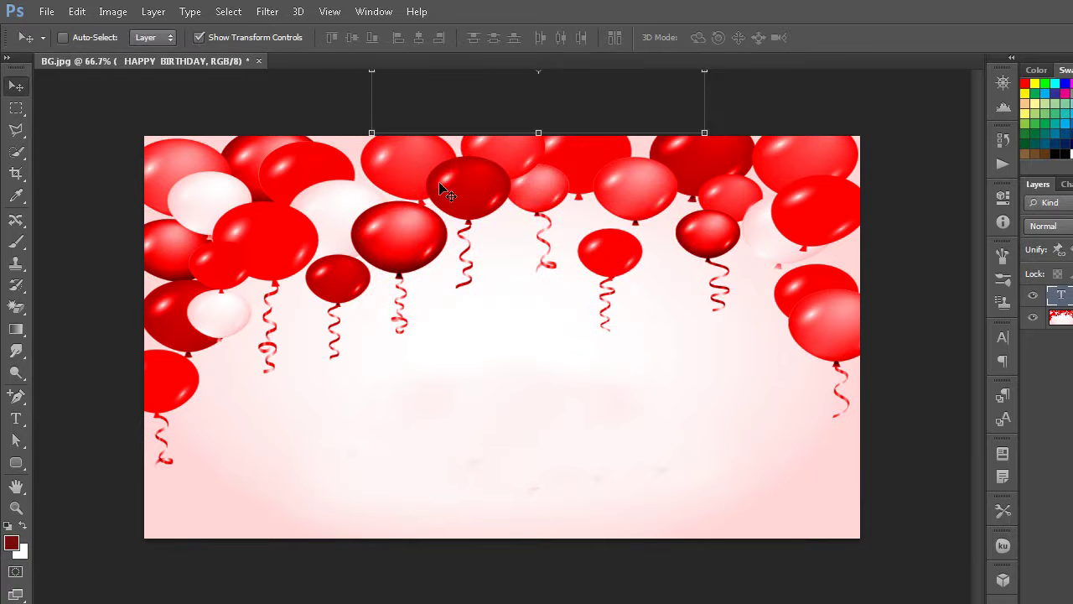
left_click(16, 107)
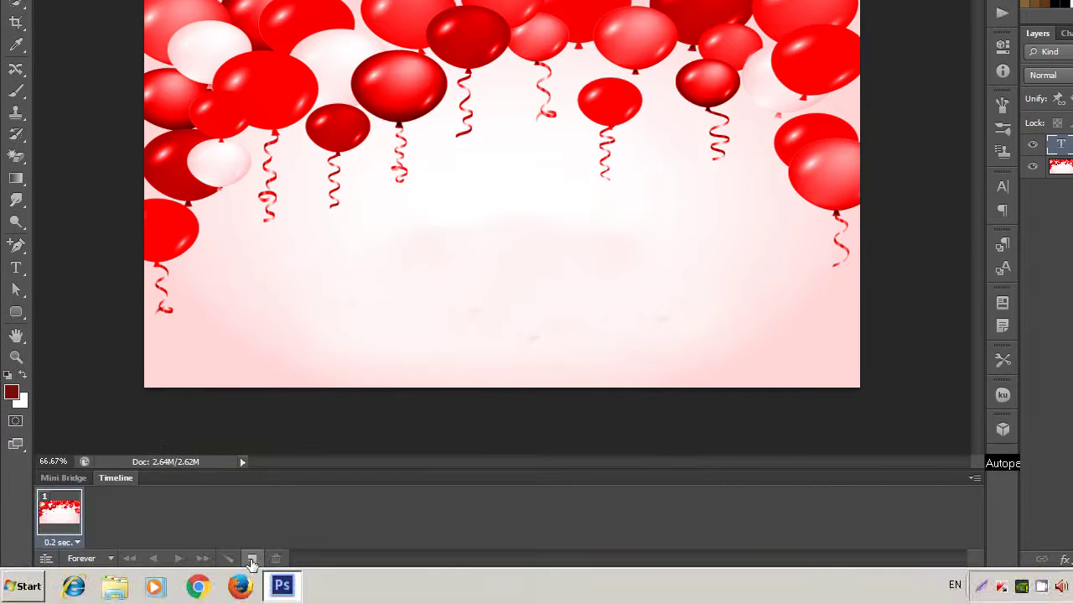
Add a second frame with the text dropped down to the canvas centre.
left_click(252, 559)
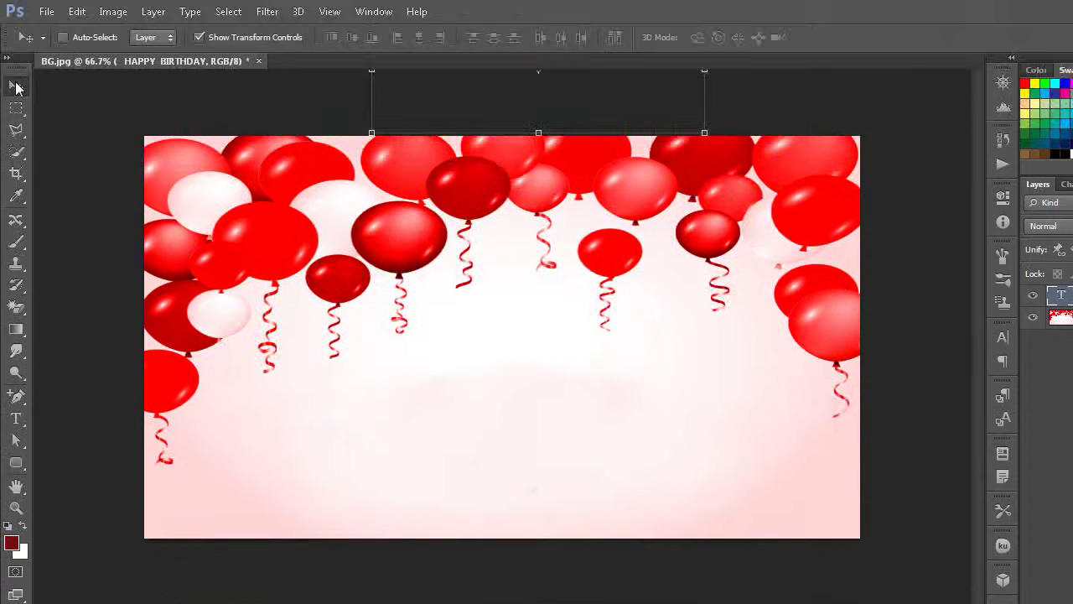
left_click_drag(539, 104, 528, 362)
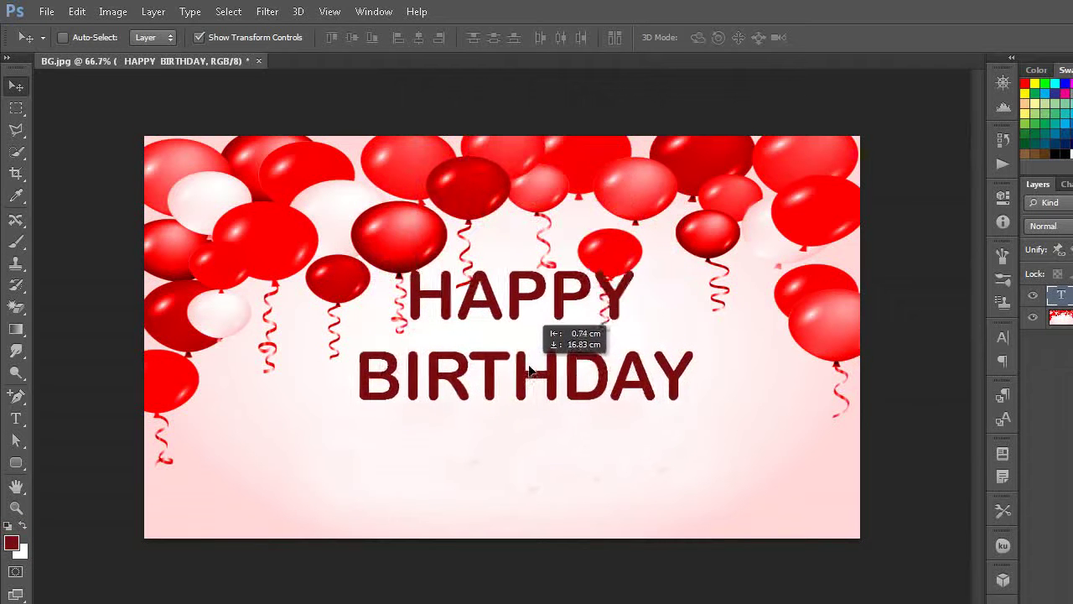
left_click_drag(528, 362, 539, 408)
left_click(16, 107)
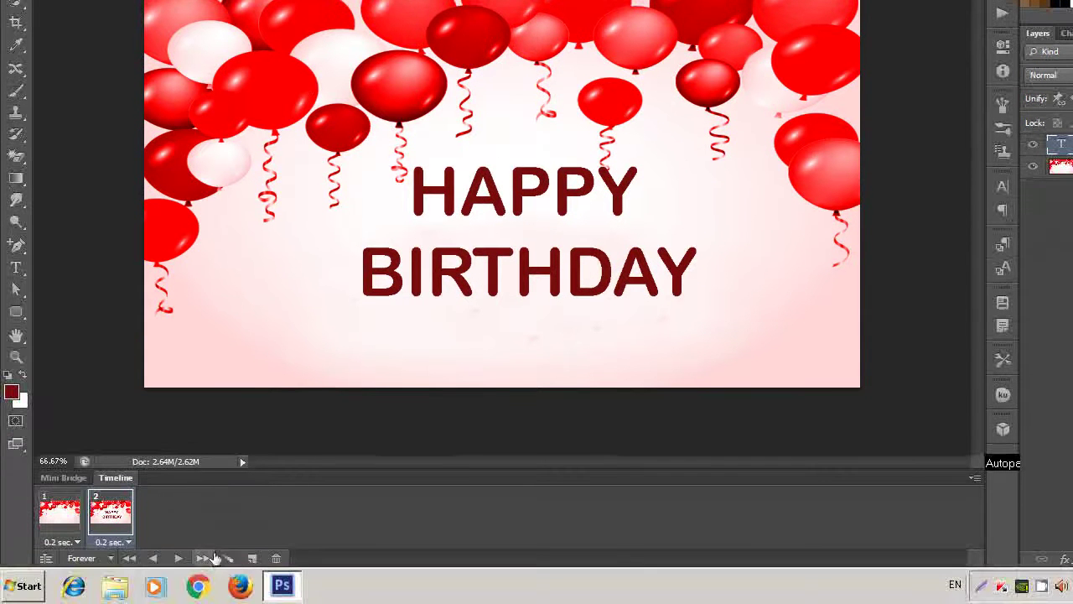
Tween 20 frames between the raised and centred keyframes, then select frame 1.
left_click(227, 558)
type("20")
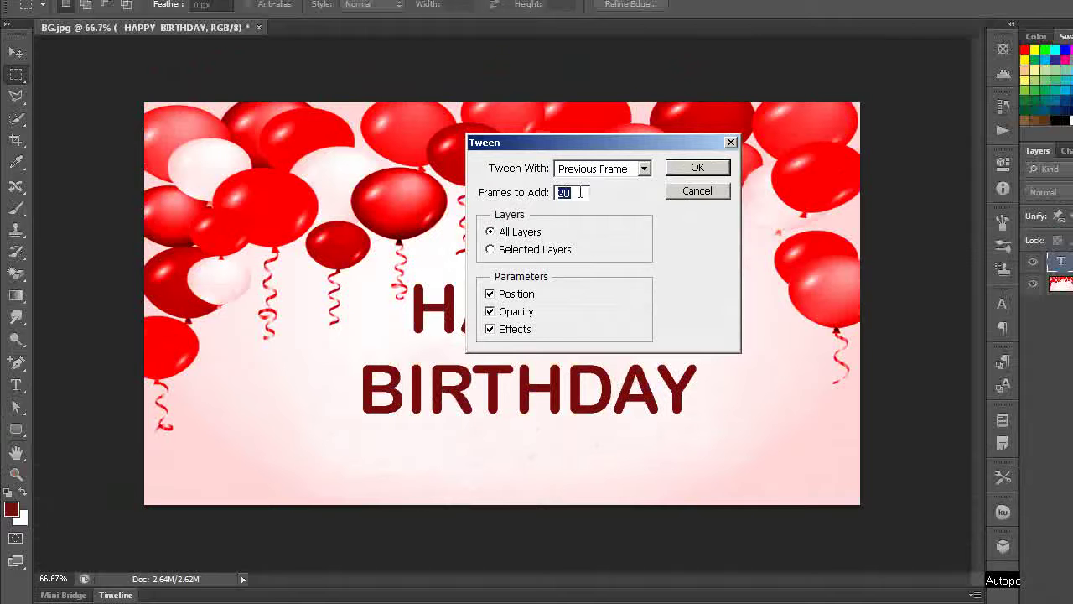
left_click(695, 168)
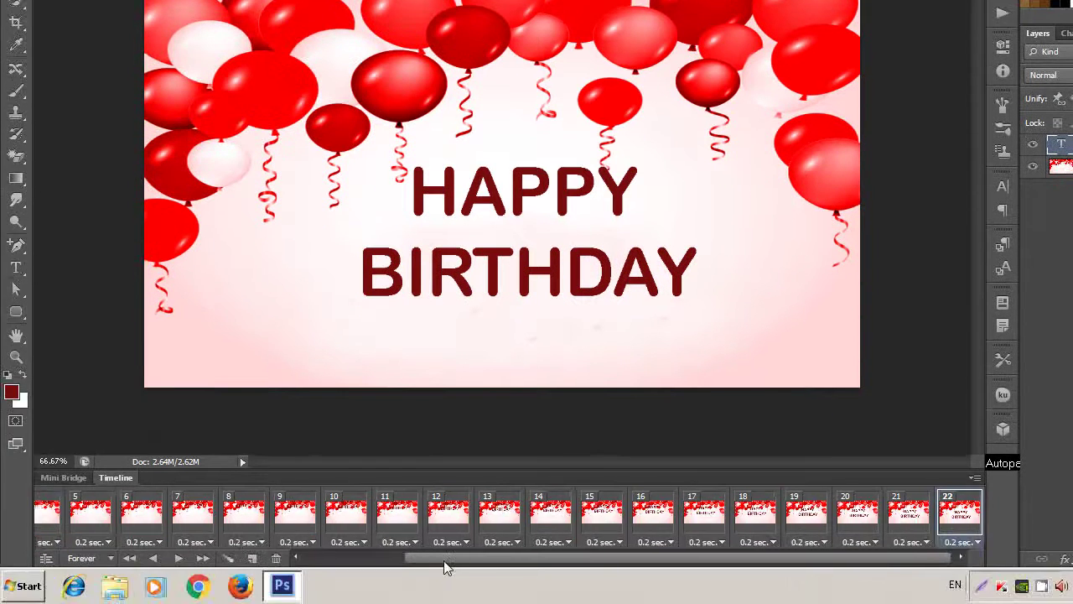
left_click_drag(459, 586, 338, 566)
left_click(55, 526)
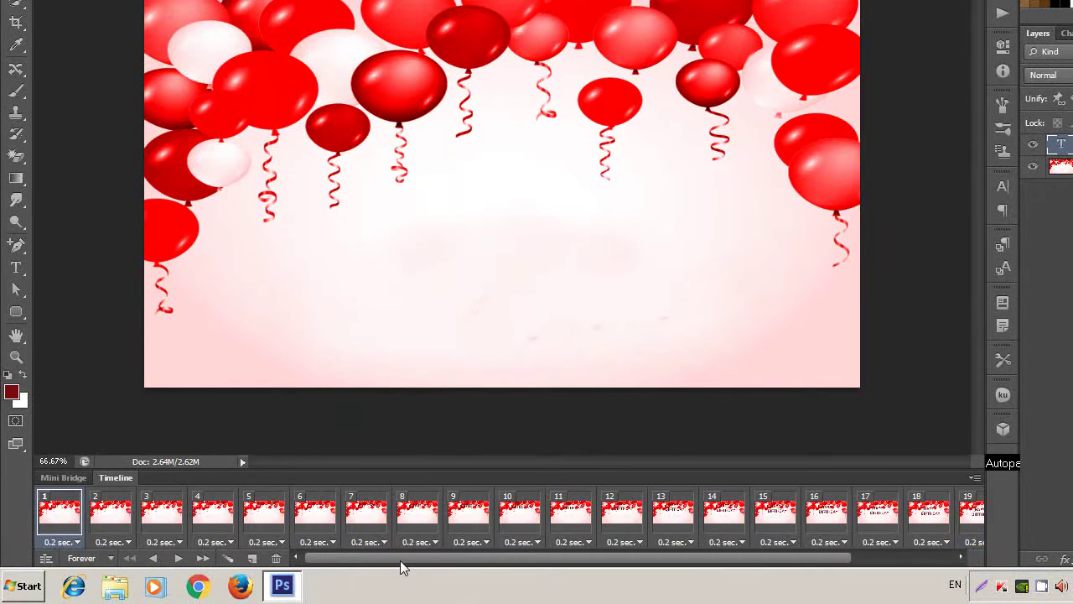
left_click(178, 558)
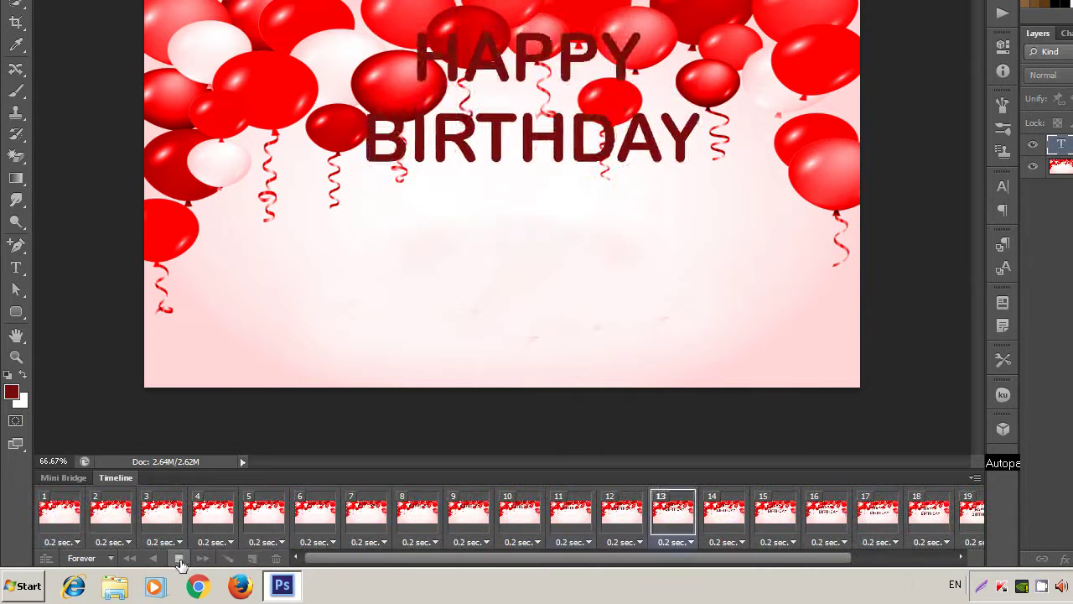
left_click(180, 560)
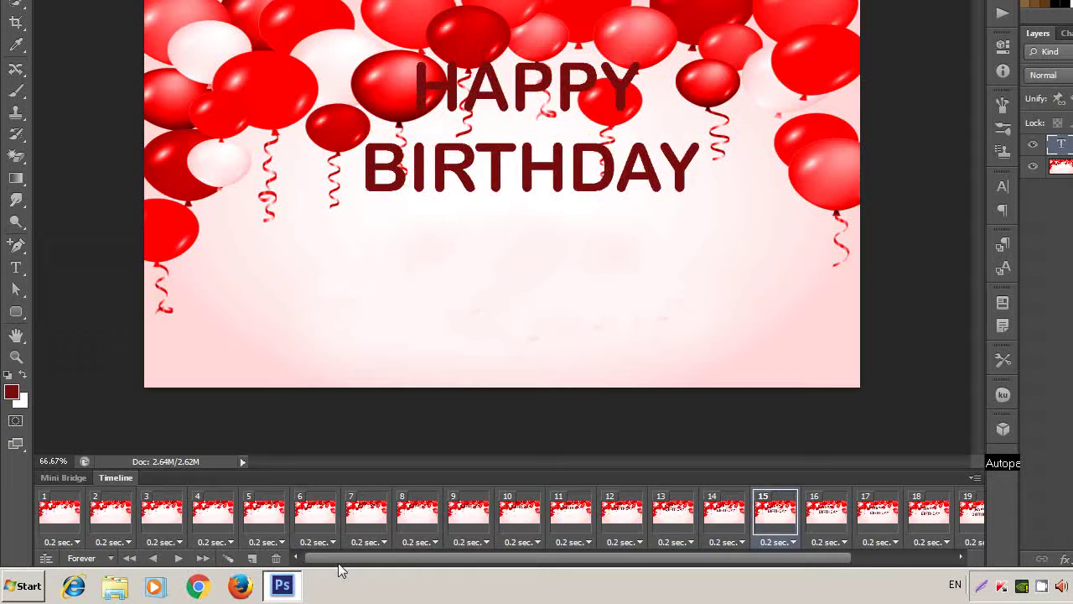
left_click(51, 530, "shift")
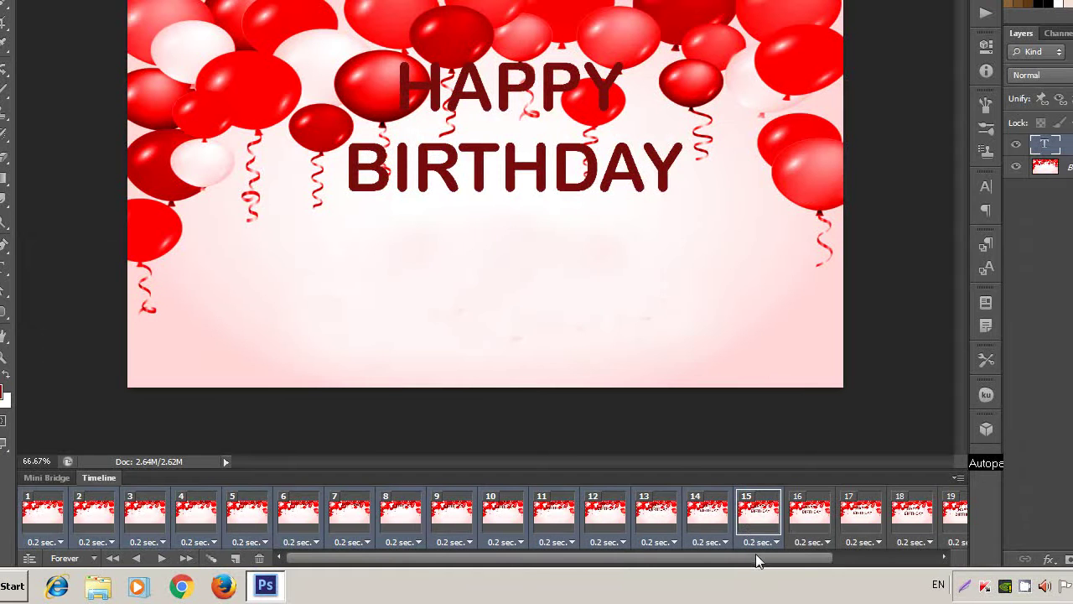
left_click_drag(757, 561, 824, 540)
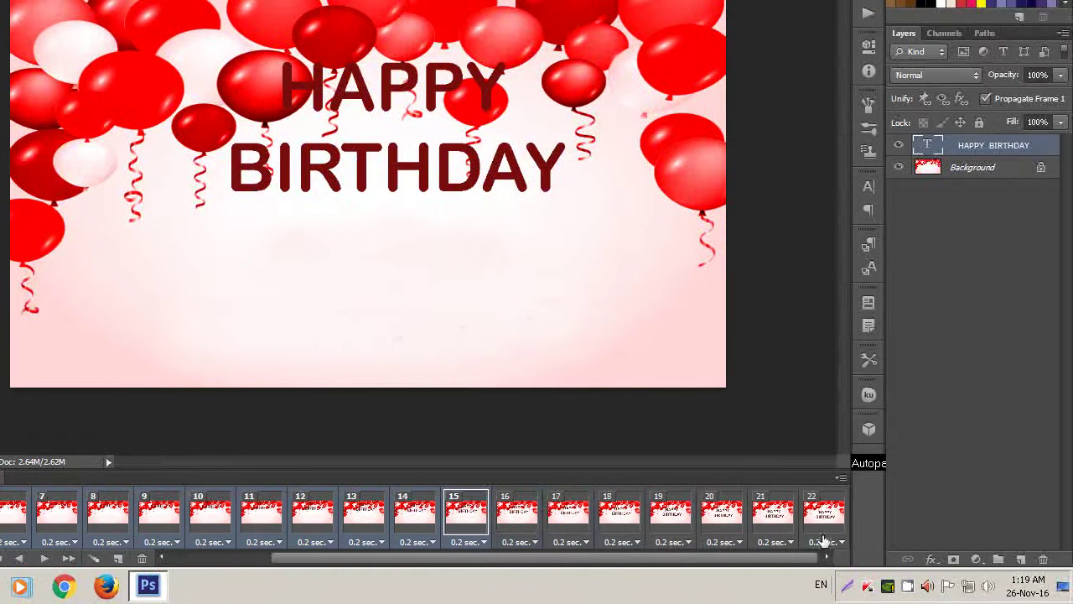
Give all 22 frames a 0.5 second delay and play the animation.
left_click(824, 540)
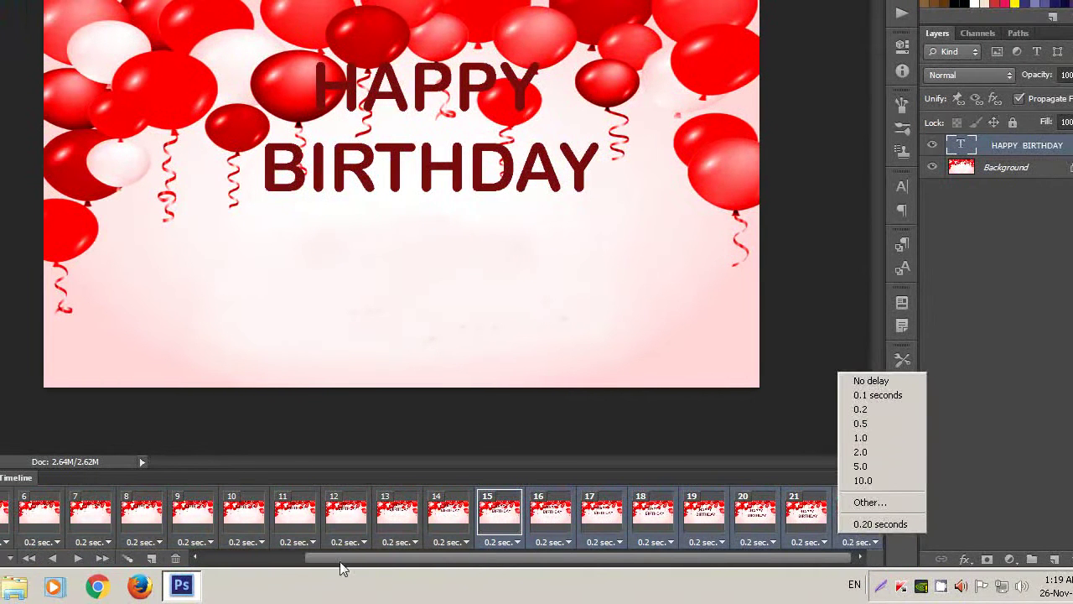
left_click(339, 567)
left_click_drag(335, 567, 235, 562)
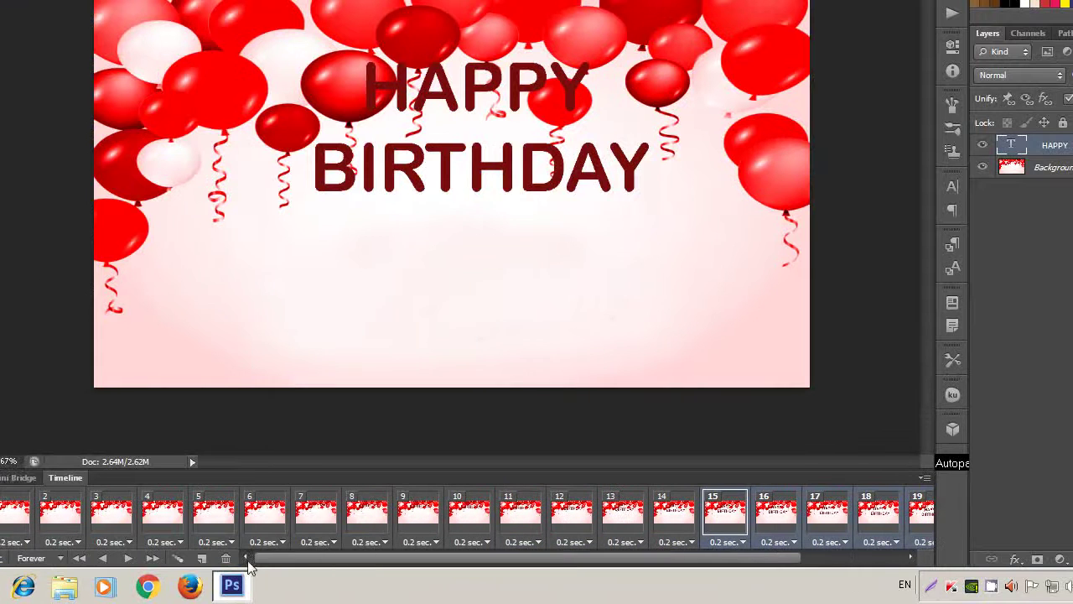
left_click(59, 511)
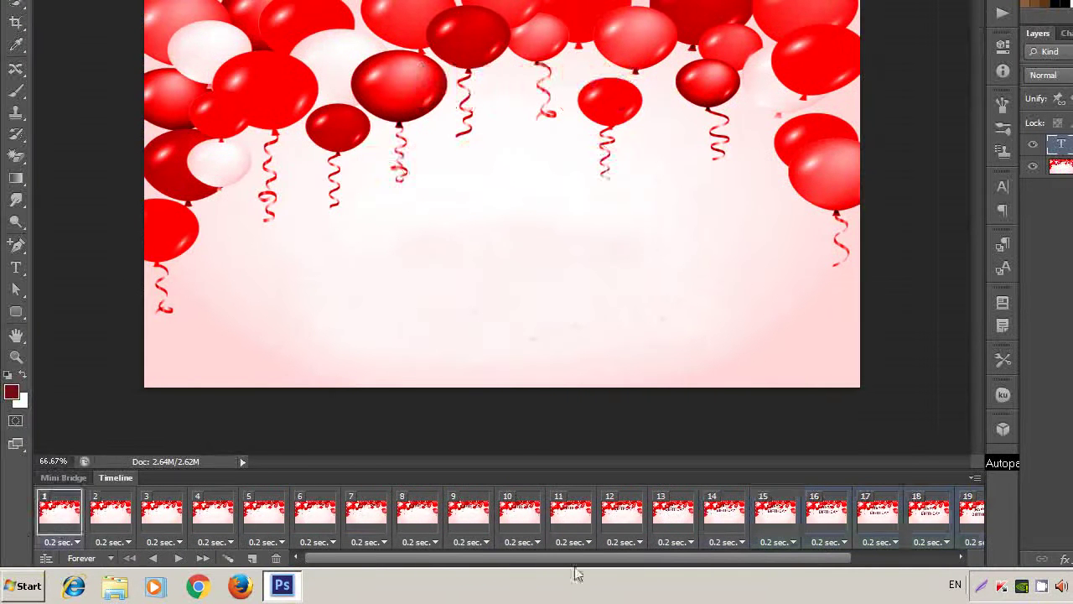
left_click_drag(680, 564, 783, 560)
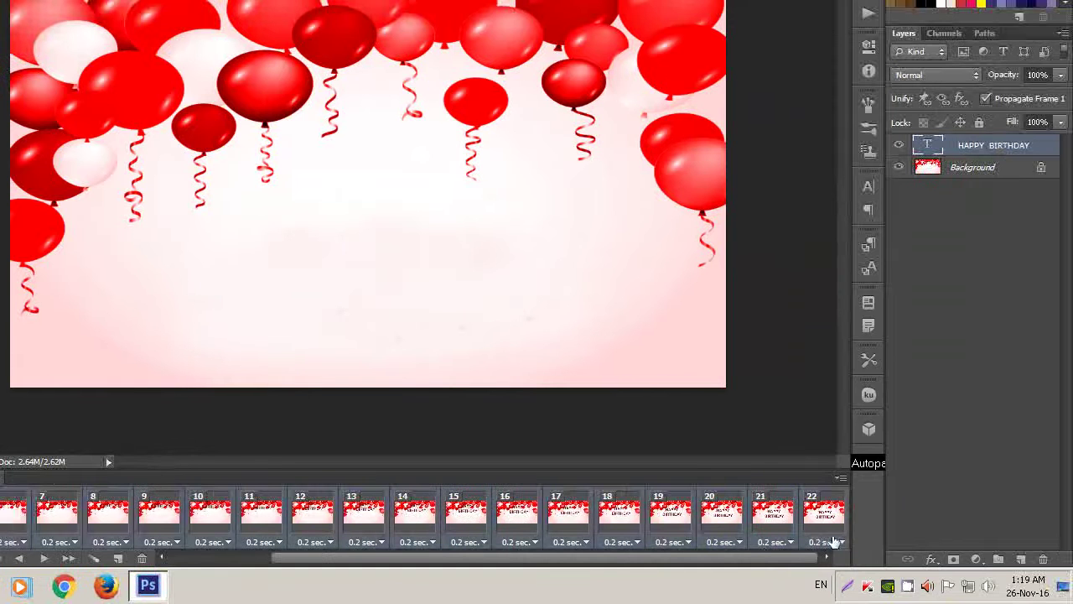
left_click(834, 541)
left_click(826, 424)
left_click_drag(553, 566, 364, 568)
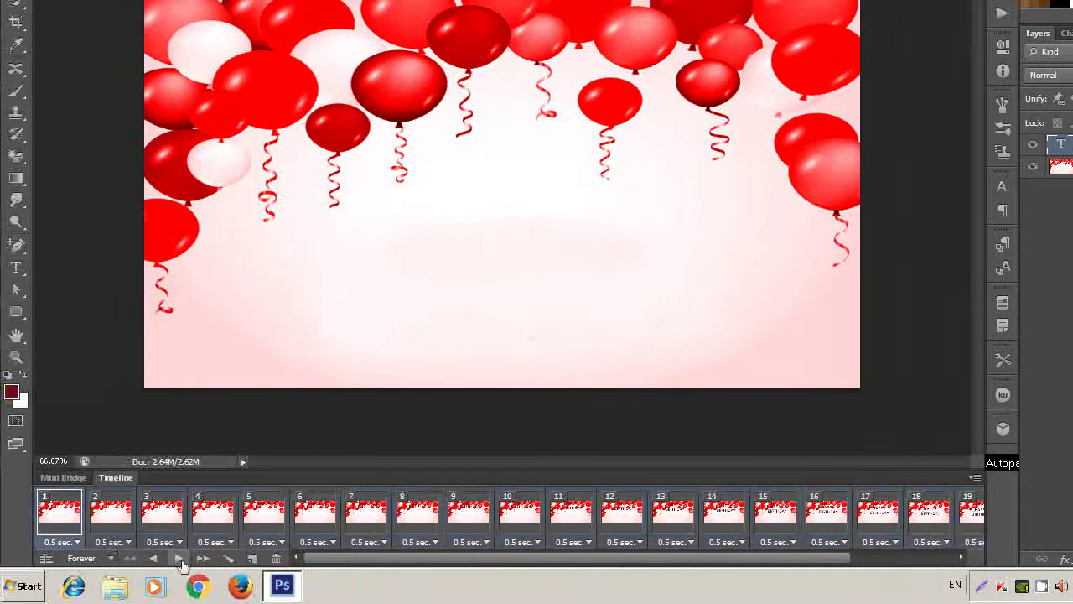
left_click(180, 559)
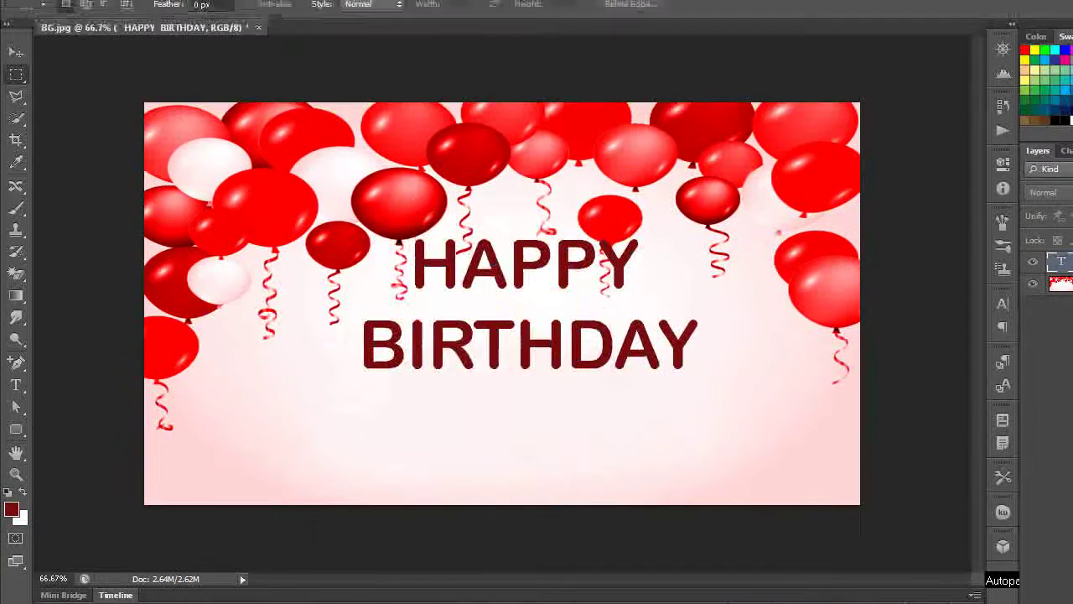
left_click(49, 11)
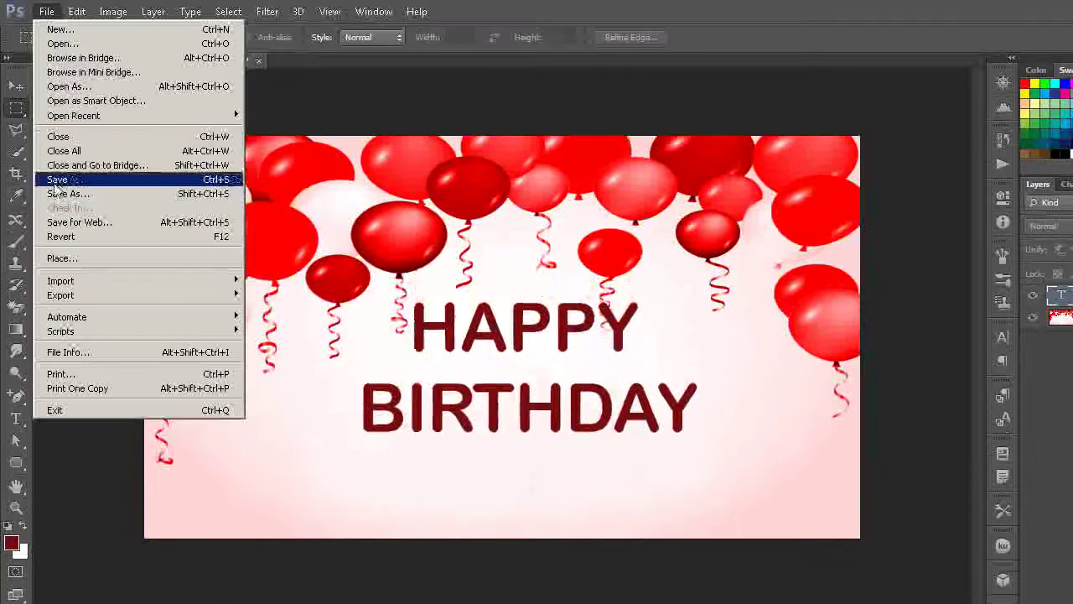
left_click(60, 223)
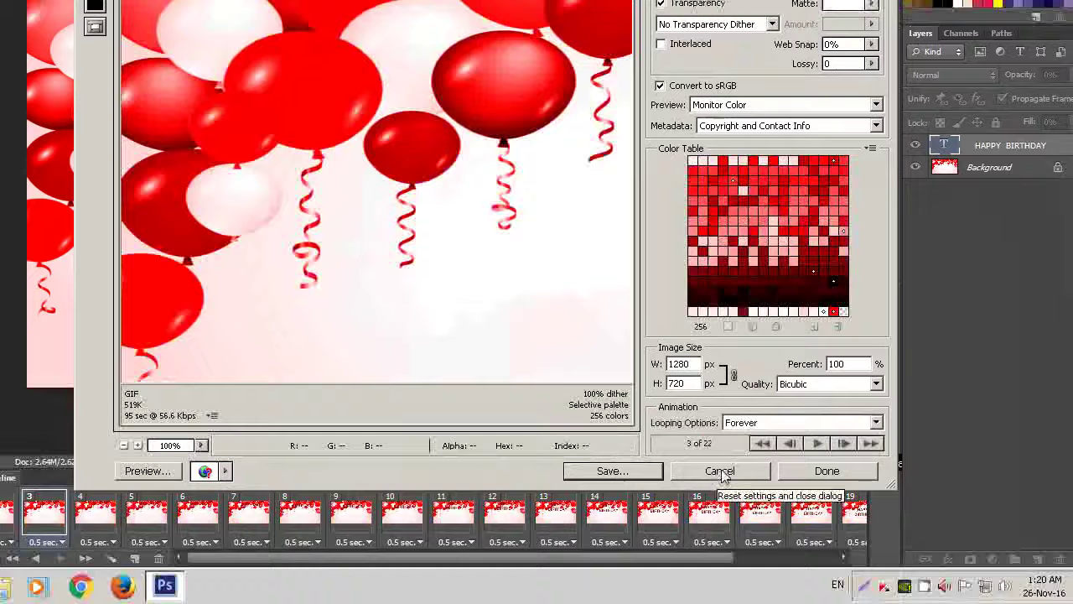
left_click(719, 472)
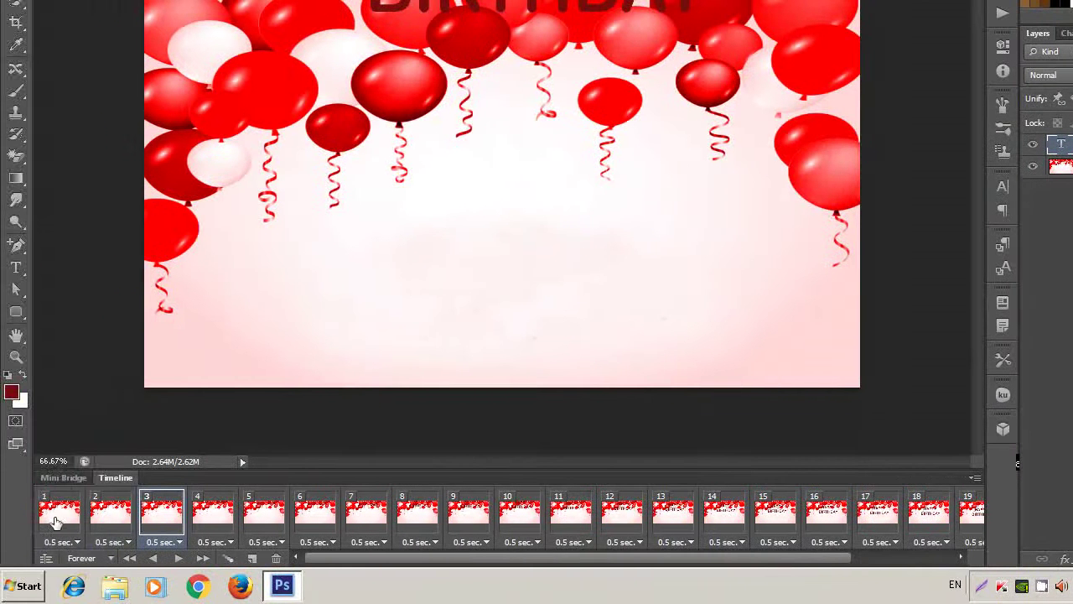
left_click(67, 530)
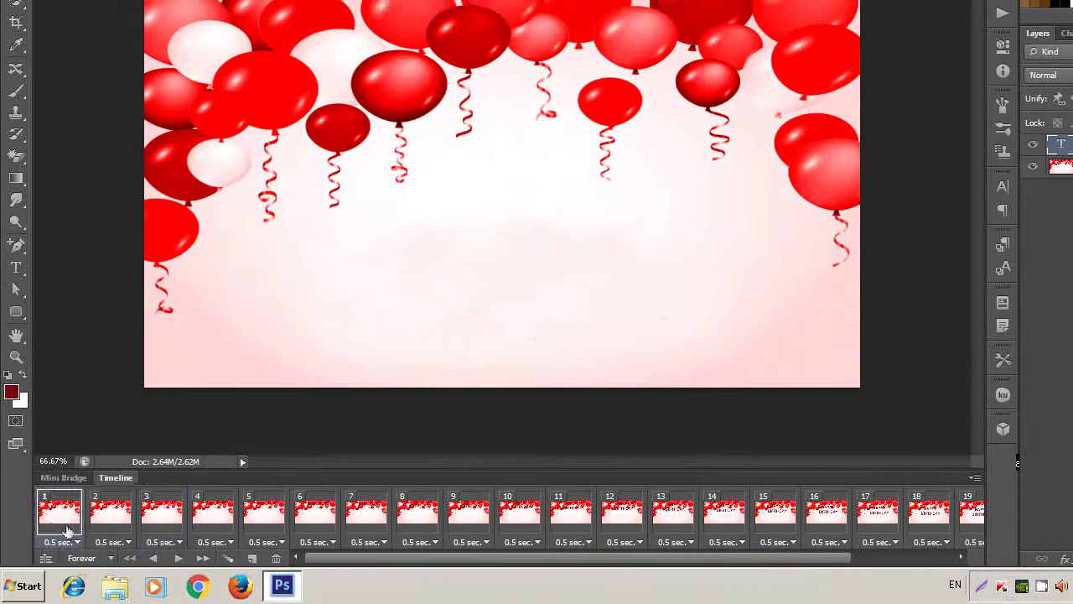
left_click(179, 559)
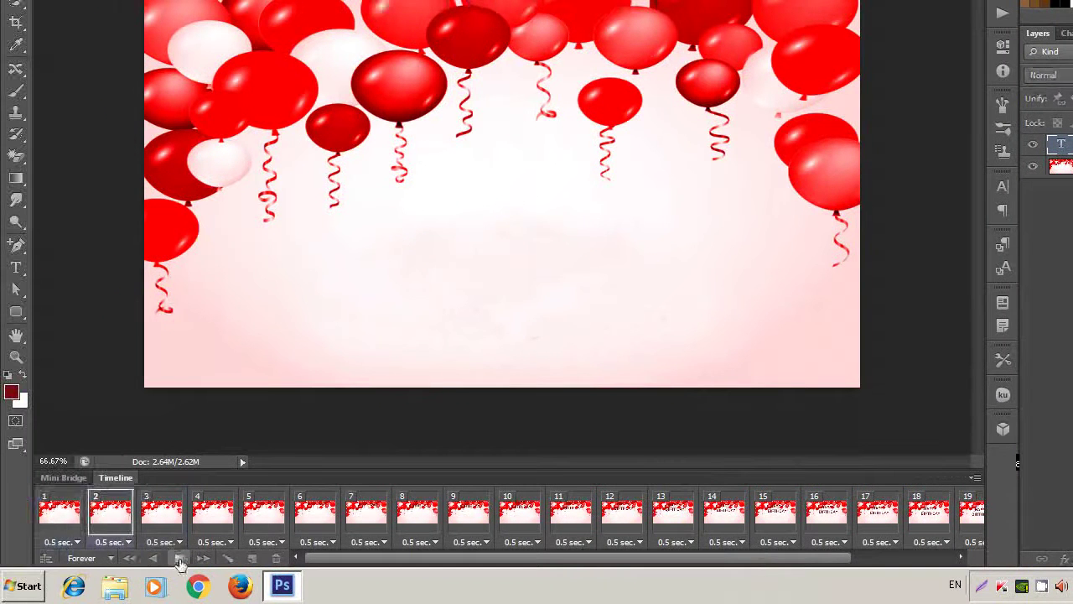